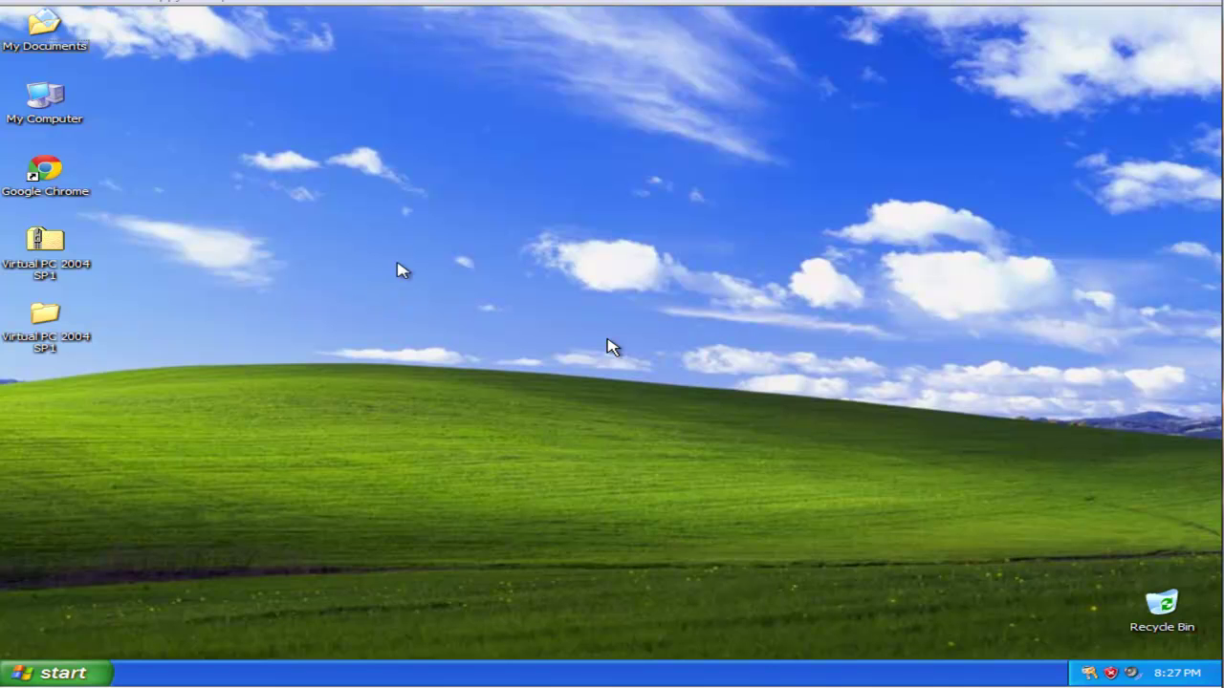
# Insert the Virtual Machine Additions disc into the Windows XP guest via the Action menu, confirming Continue.
pyautogui.click(24, 11)
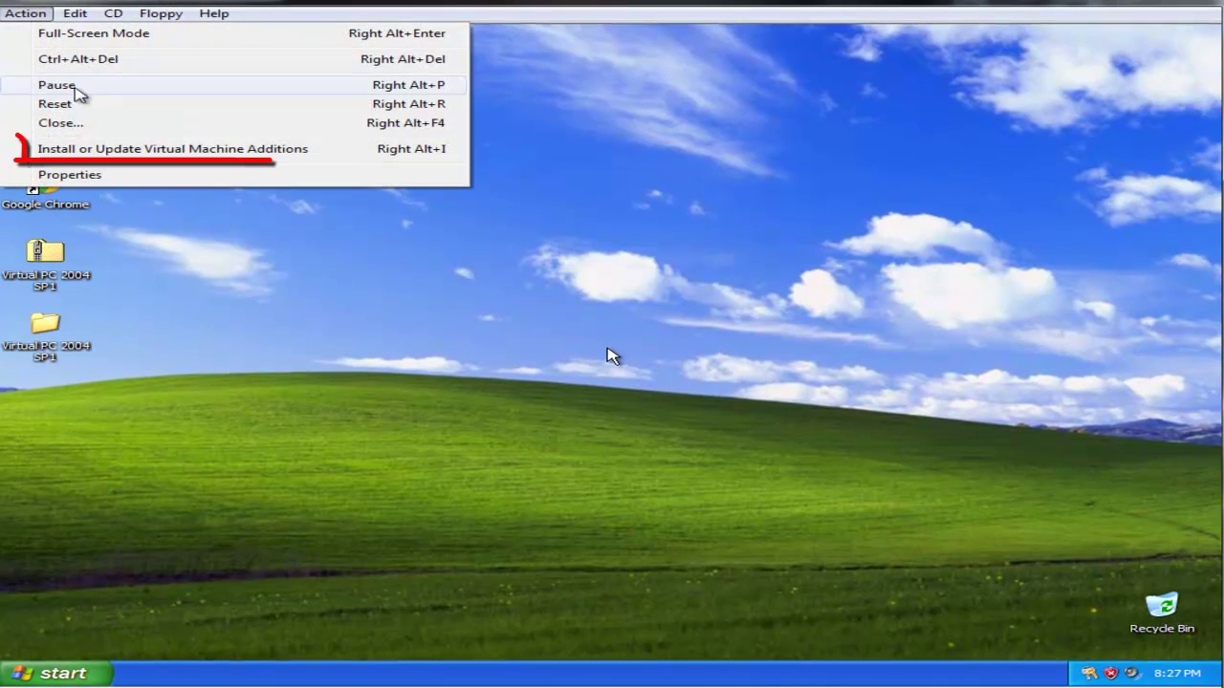
pyautogui.click(230, 153)
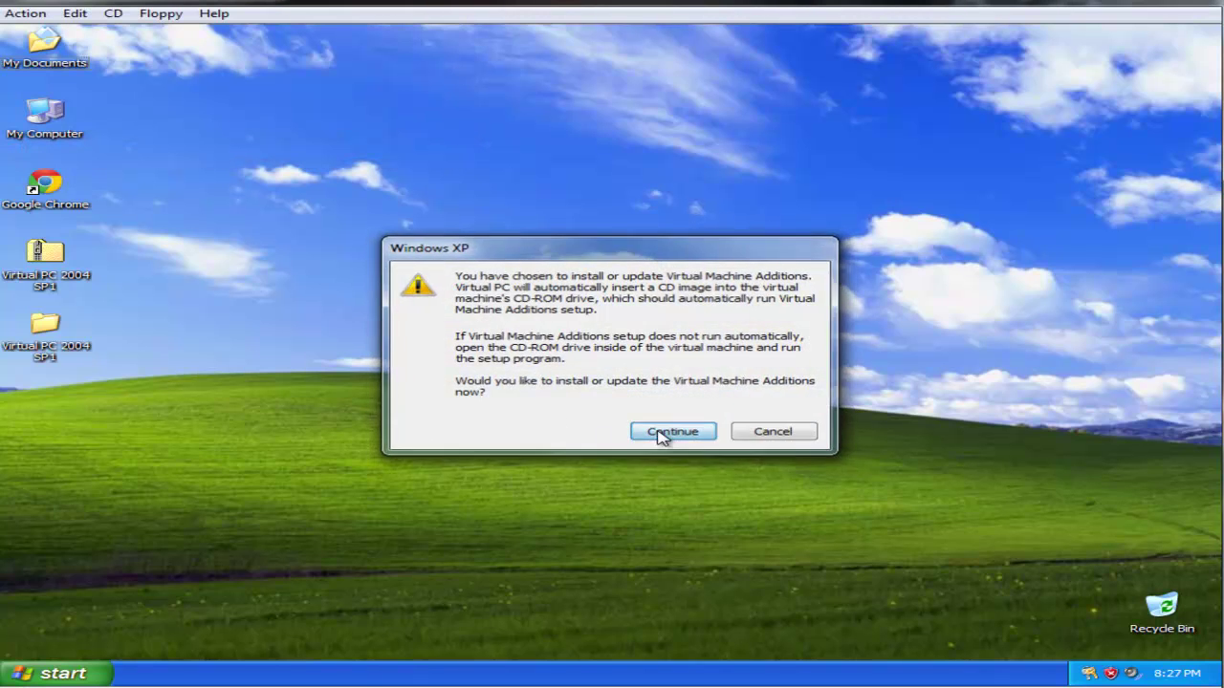
pyautogui.click(672, 432)
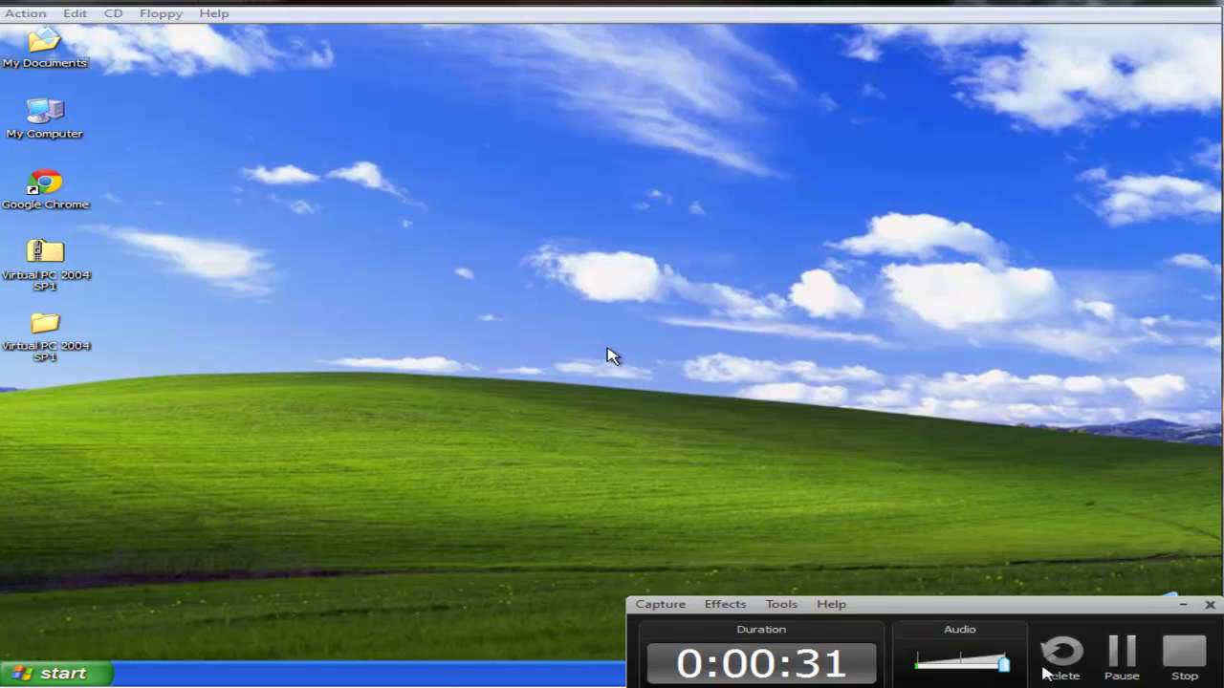
pyautogui.click(1183, 604)
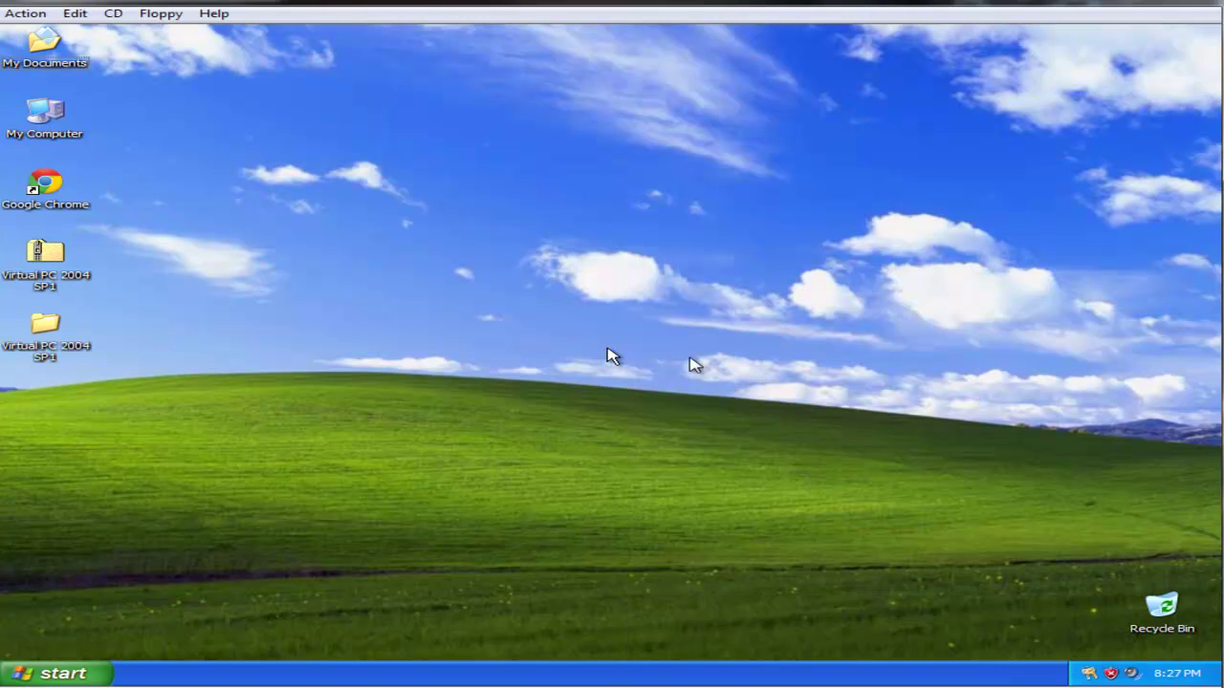
# Launch setup from the VMADDITIONS13.803 (D:) drive in My Computer and advance the wizard.
pyautogui.doubleClick(71, 132)
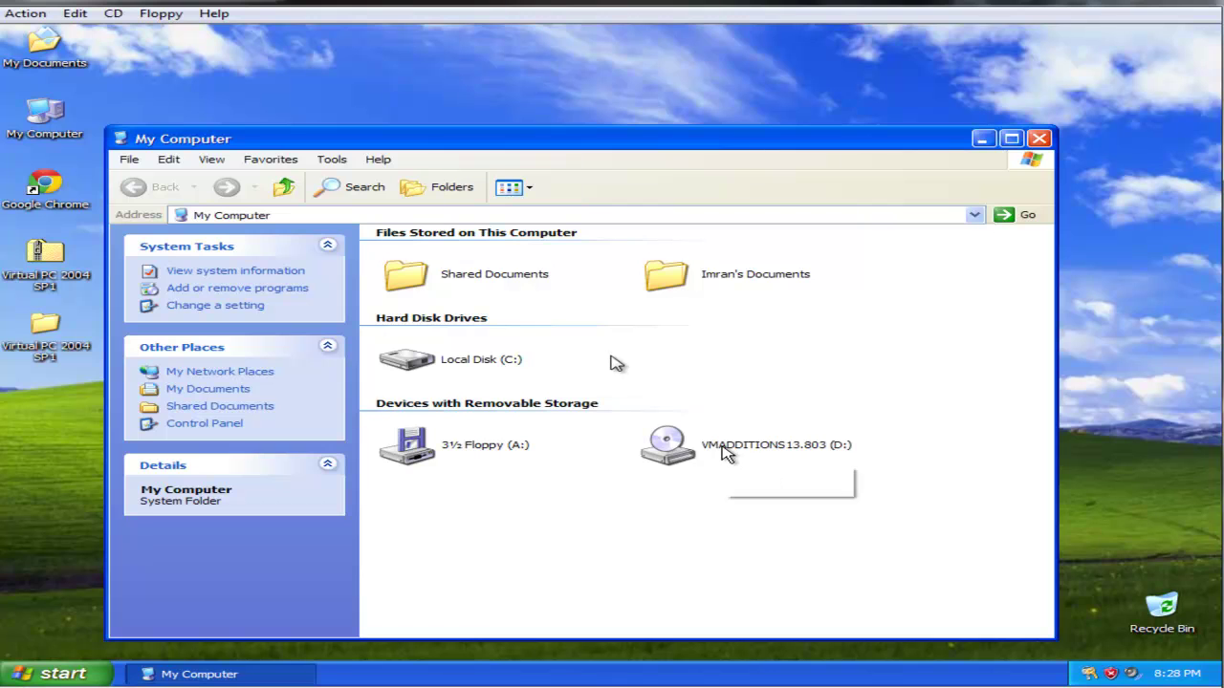
pyautogui.doubleClick(722, 449)
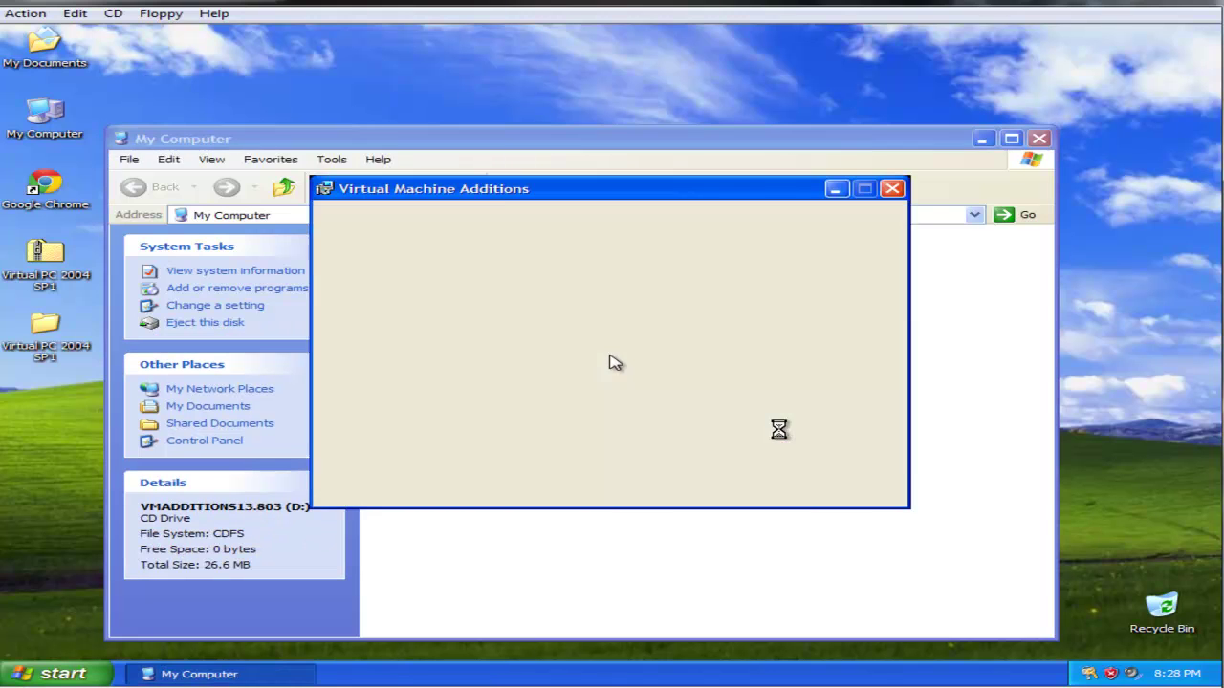
pyautogui.click(741, 492)
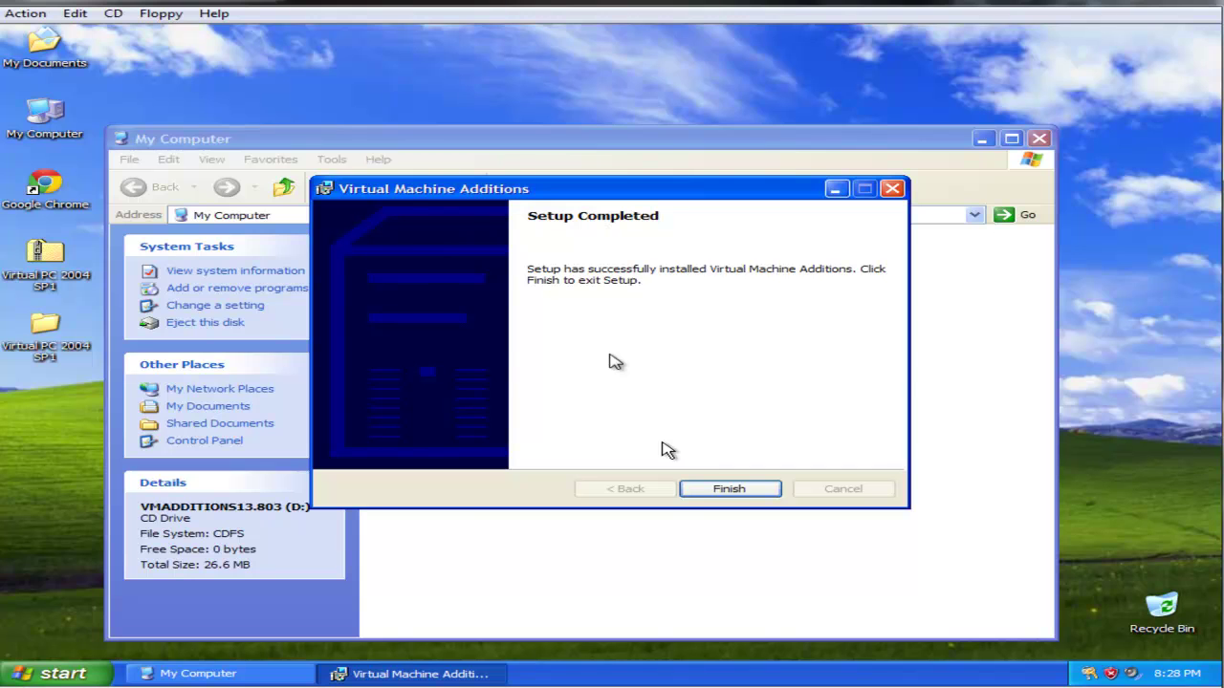
# Finish the Additions setup, restart the XP guest, and dismiss the antivirus warning after reboot.
pyautogui.click(695, 490)
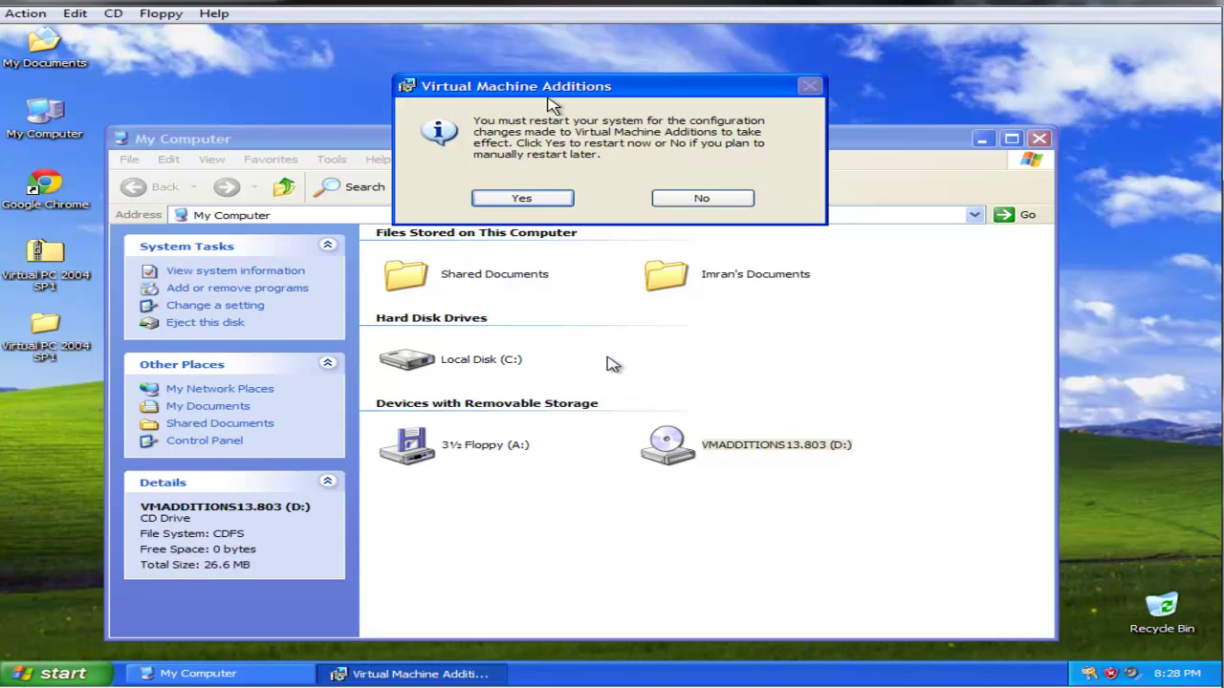
pyautogui.click(521, 199)
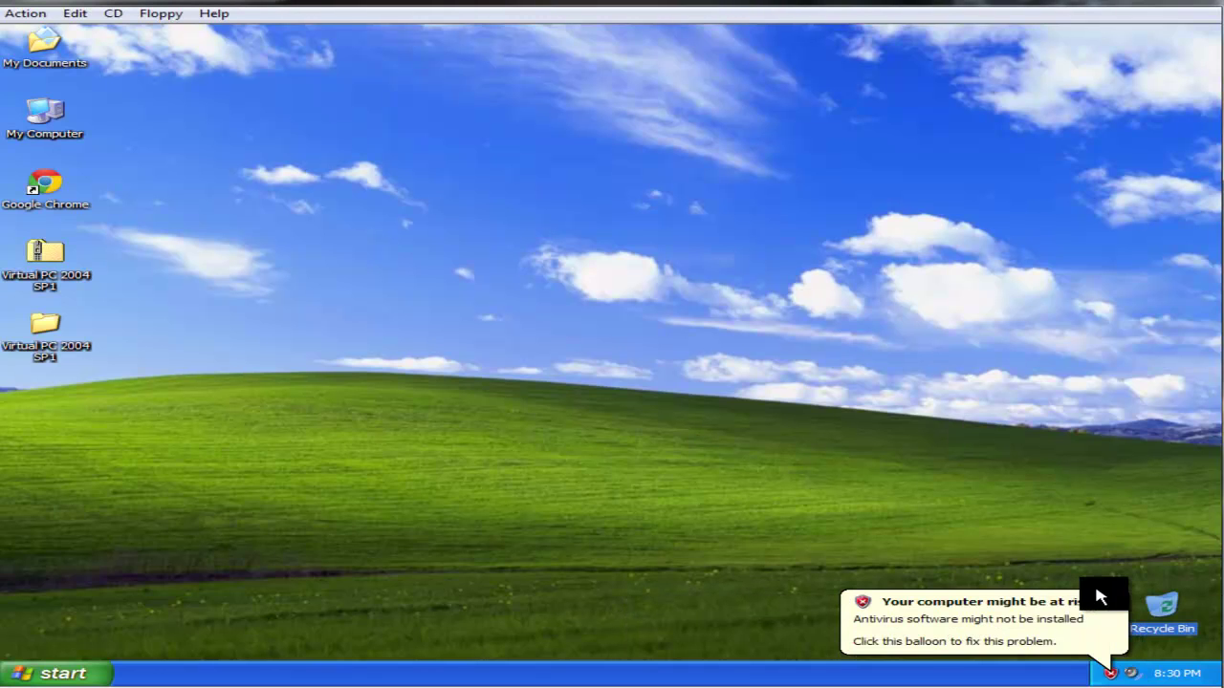
pyautogui.click(1113, 602)
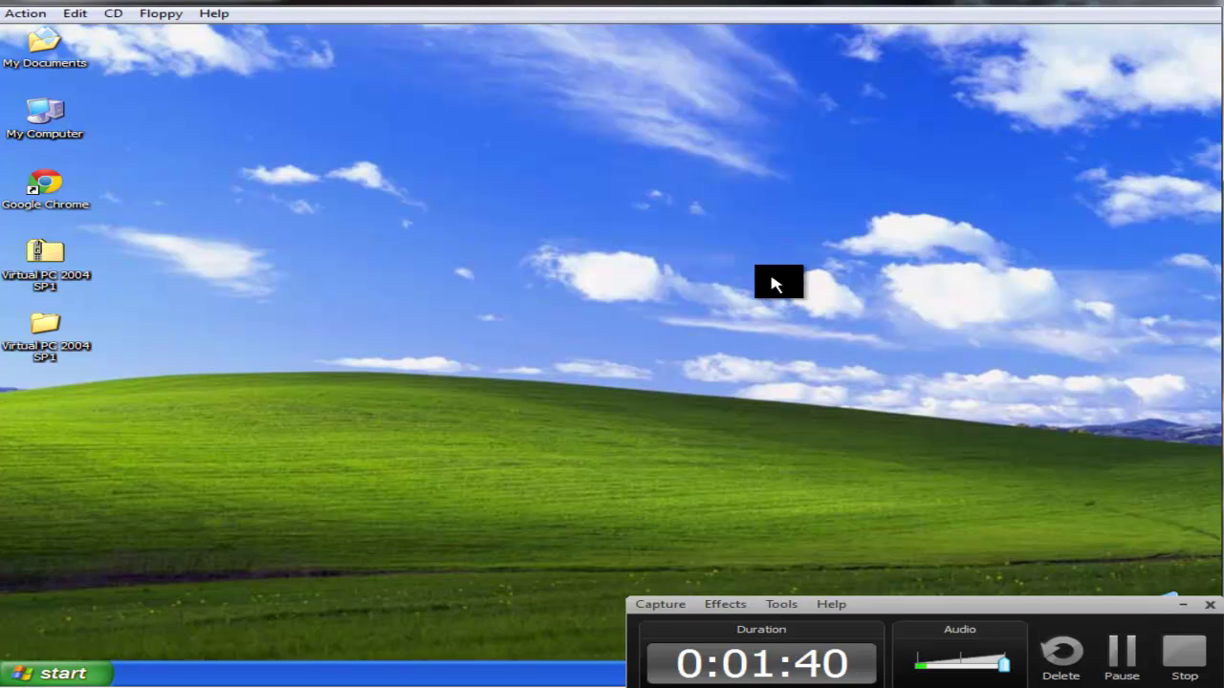
pyautogui.click(1184, 652)
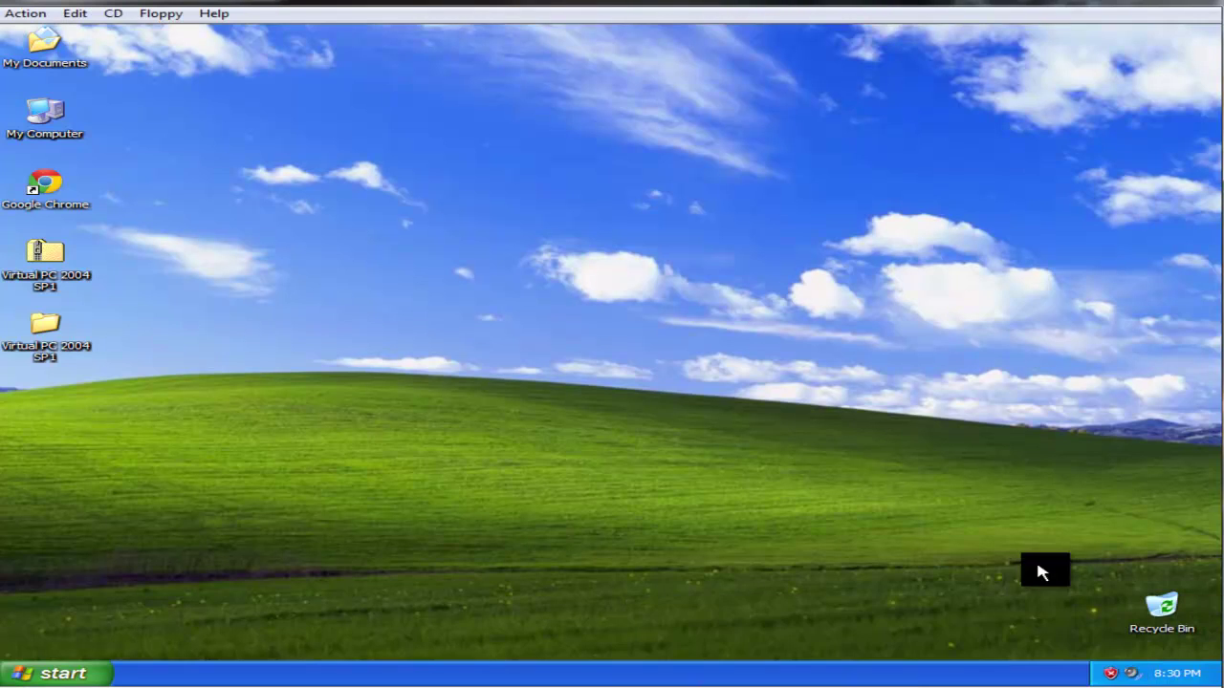
pyautogui.rightClick(210, 166)
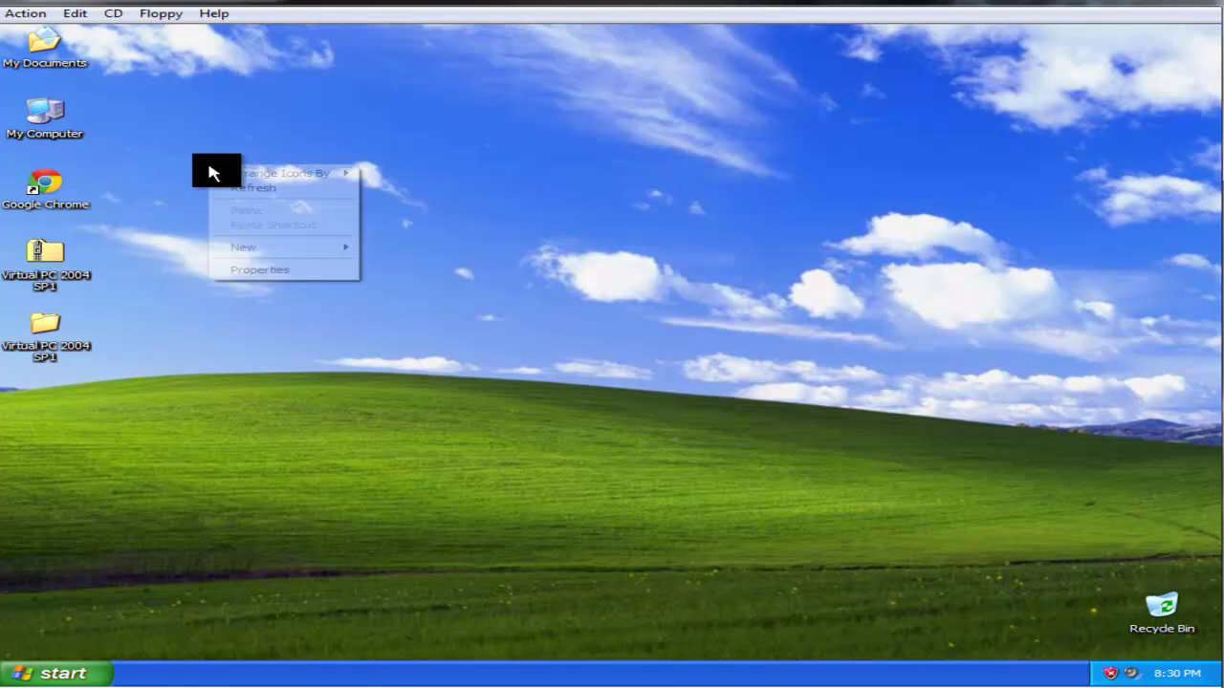
pyautogui.click(303, 272)
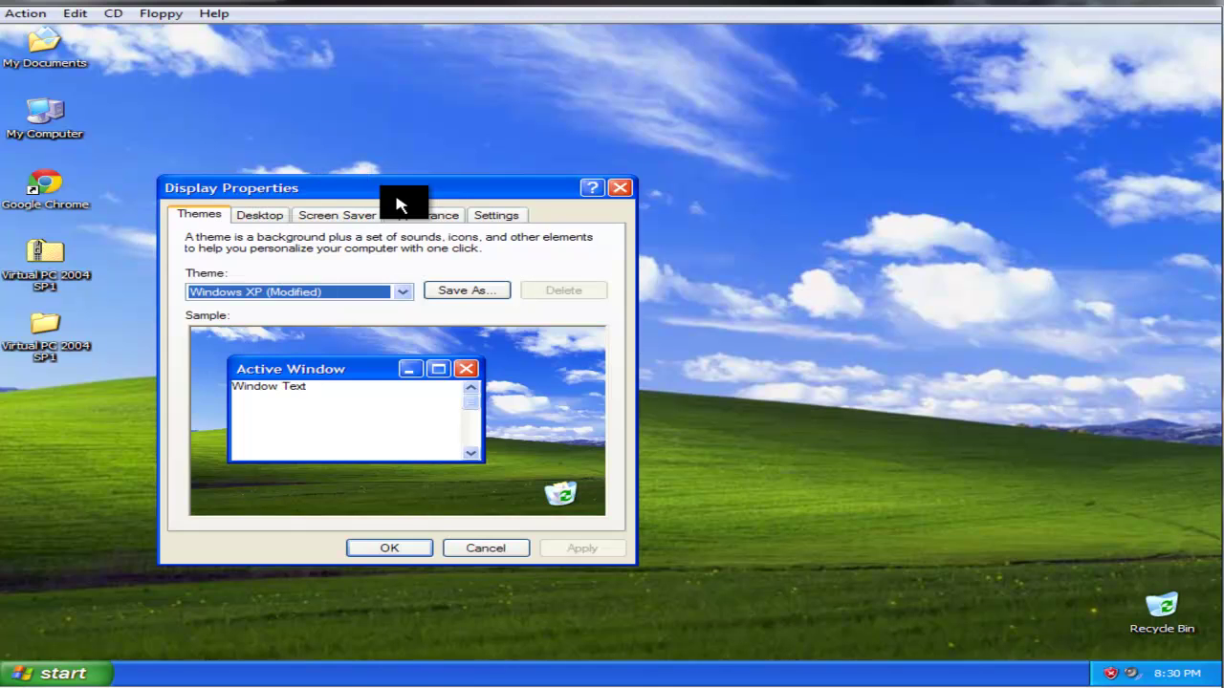
pyautogui.click(421, 217)
pyautogui.click(503, 220)
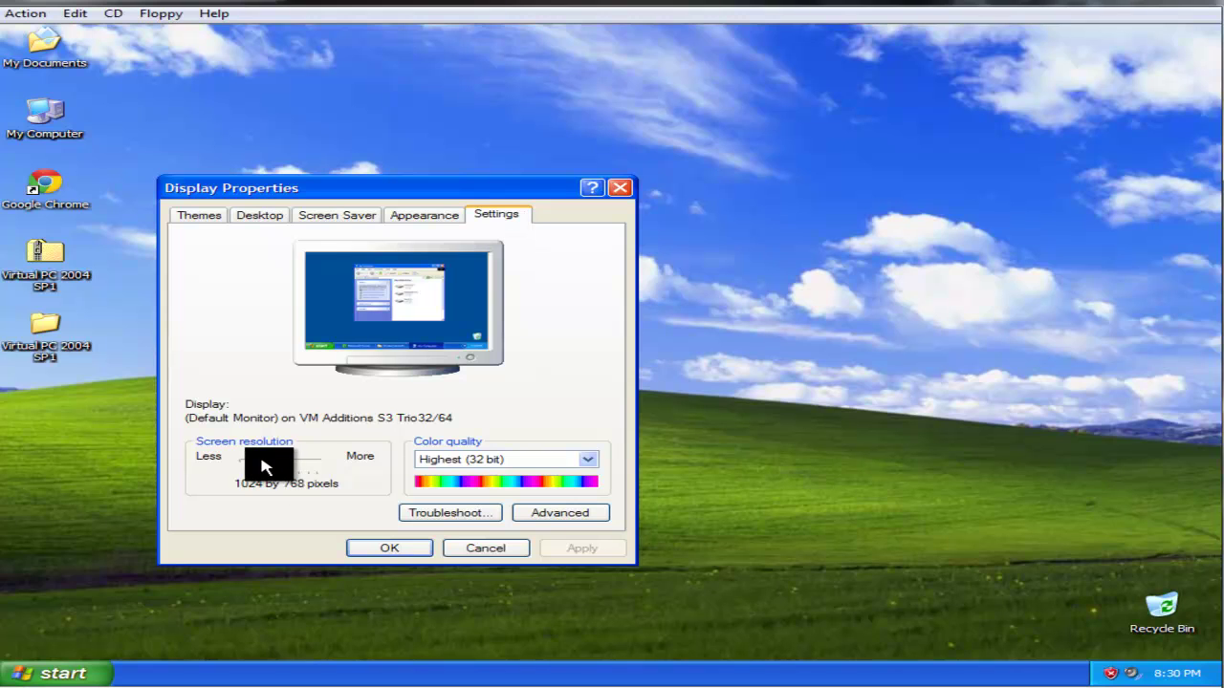
pyautogui.moveTo(265, 467)
pyautogui.mouseDown()
pyautogui.moveTo(332, 459)
pyautogui.moveTo(277, 466)
pyautogui.mouseUp()
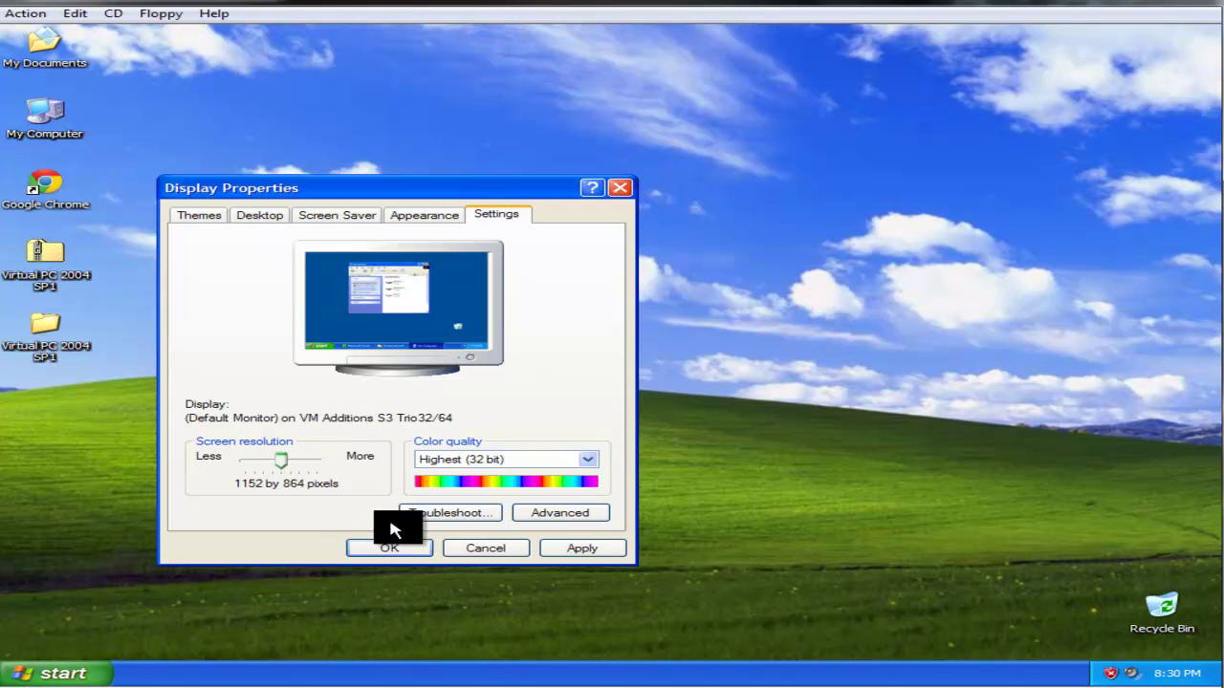
pyautogui.click(473, 550)
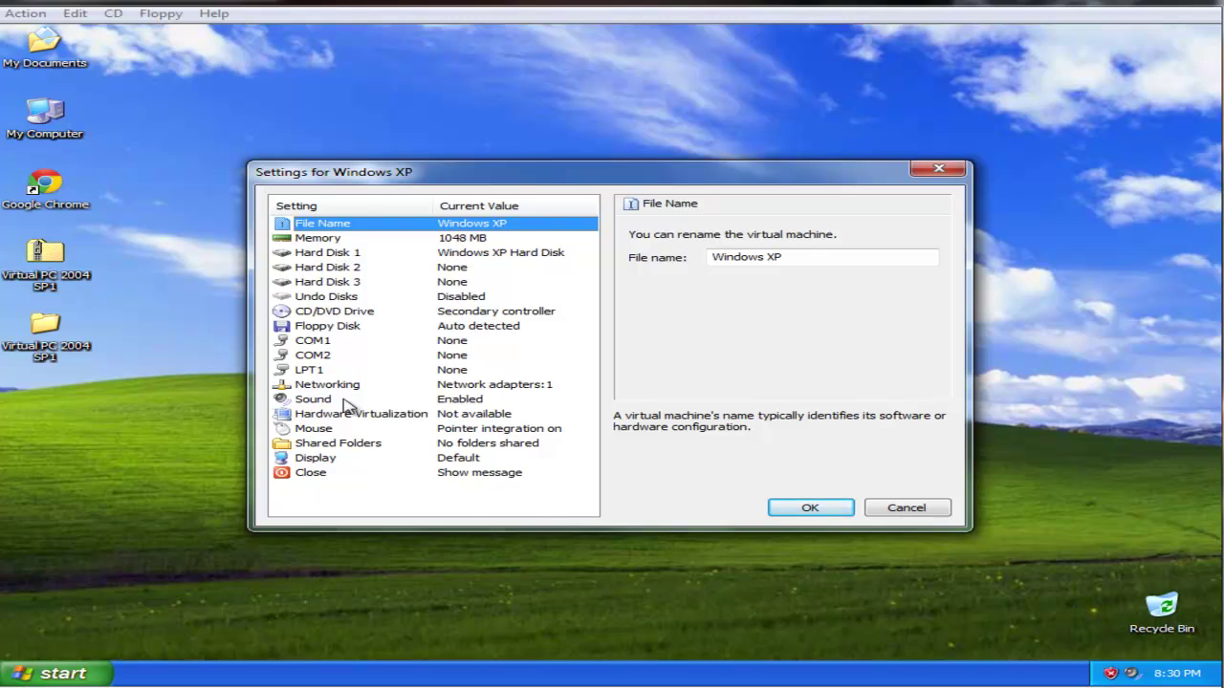
pyautogui.click(364, 446)
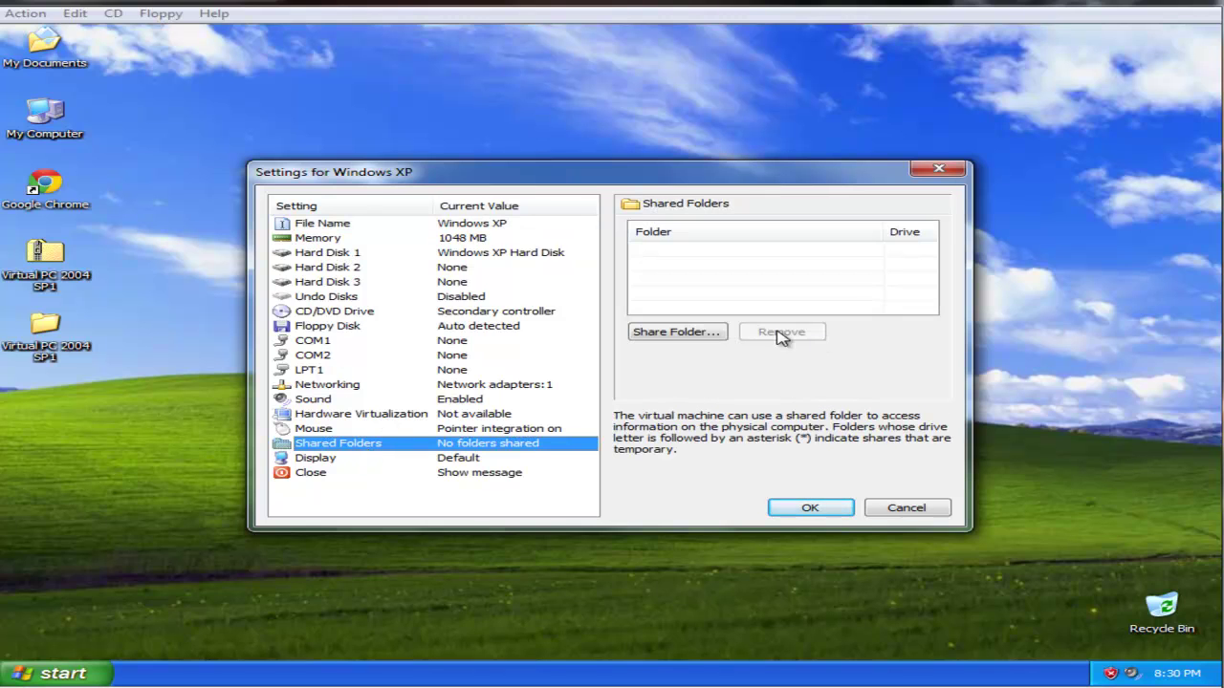
pyautogui.click(677, 332)
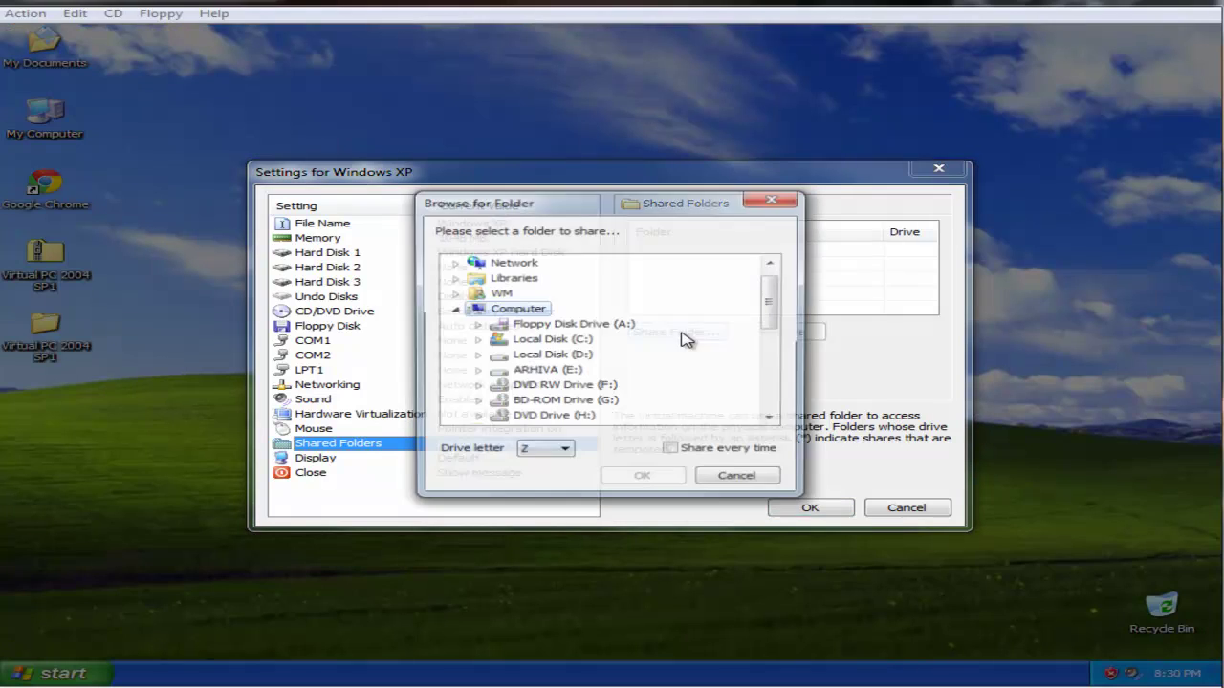
pyautogui.click(736, 480)
pyautogui.click(917, 511)
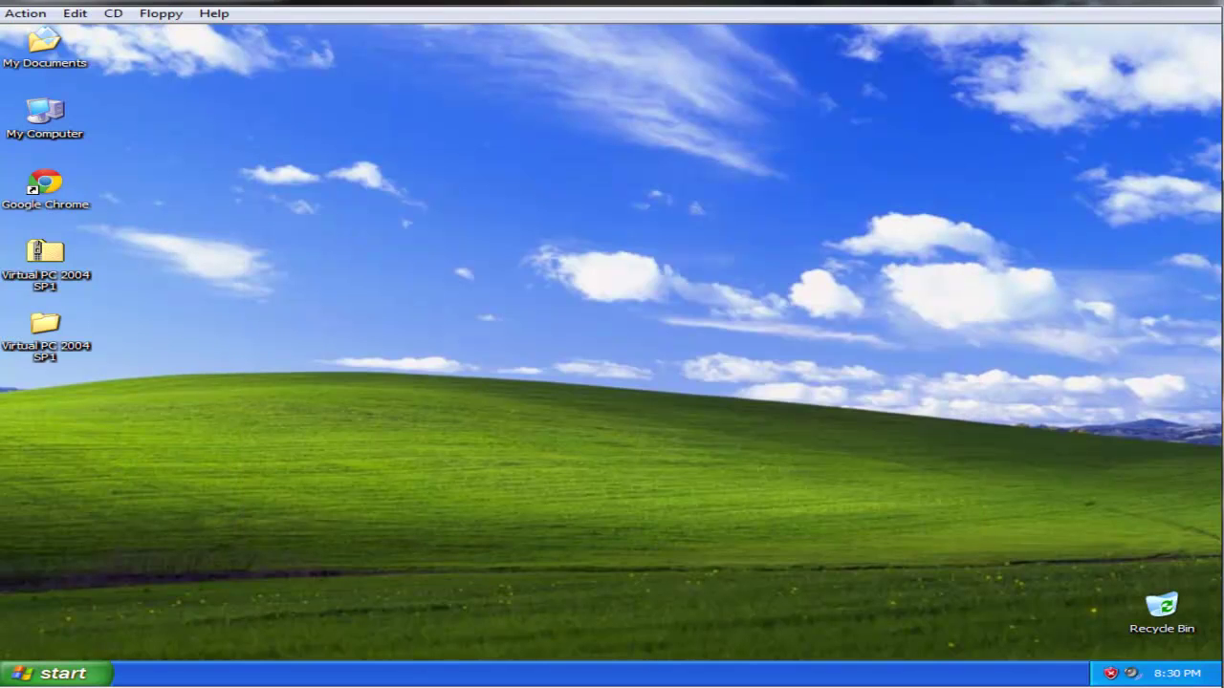
pyautogui.doubleClick(36, 122)
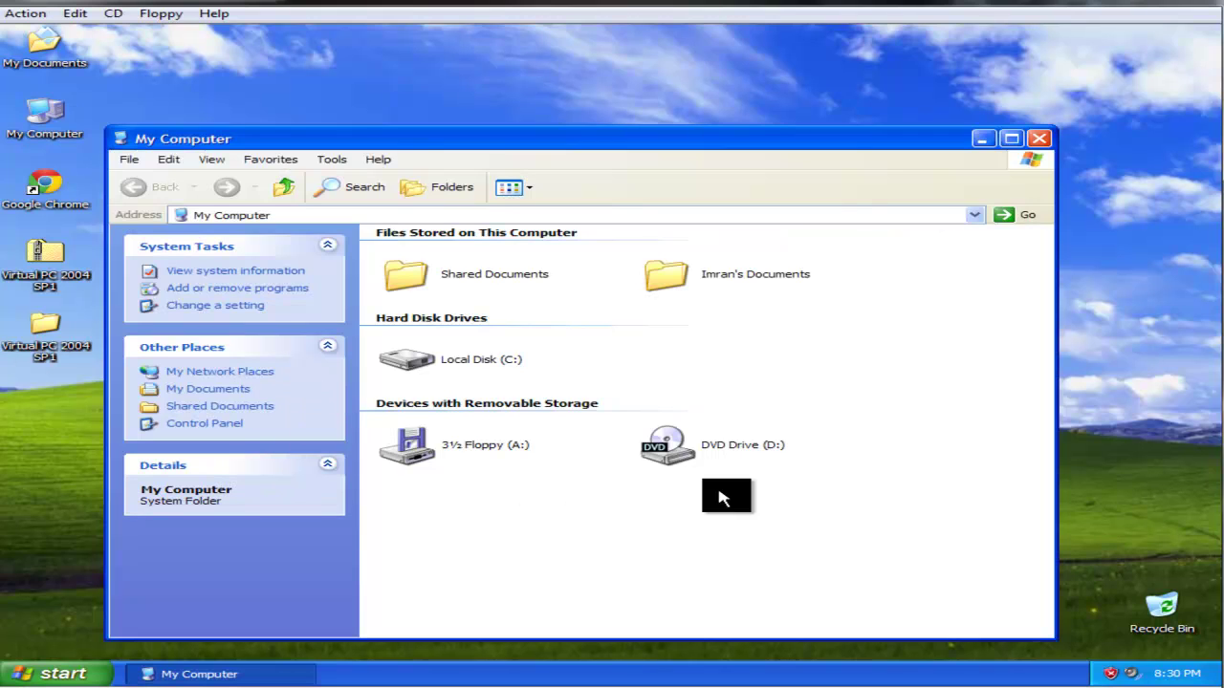
pyautogui.click(1047, 141)
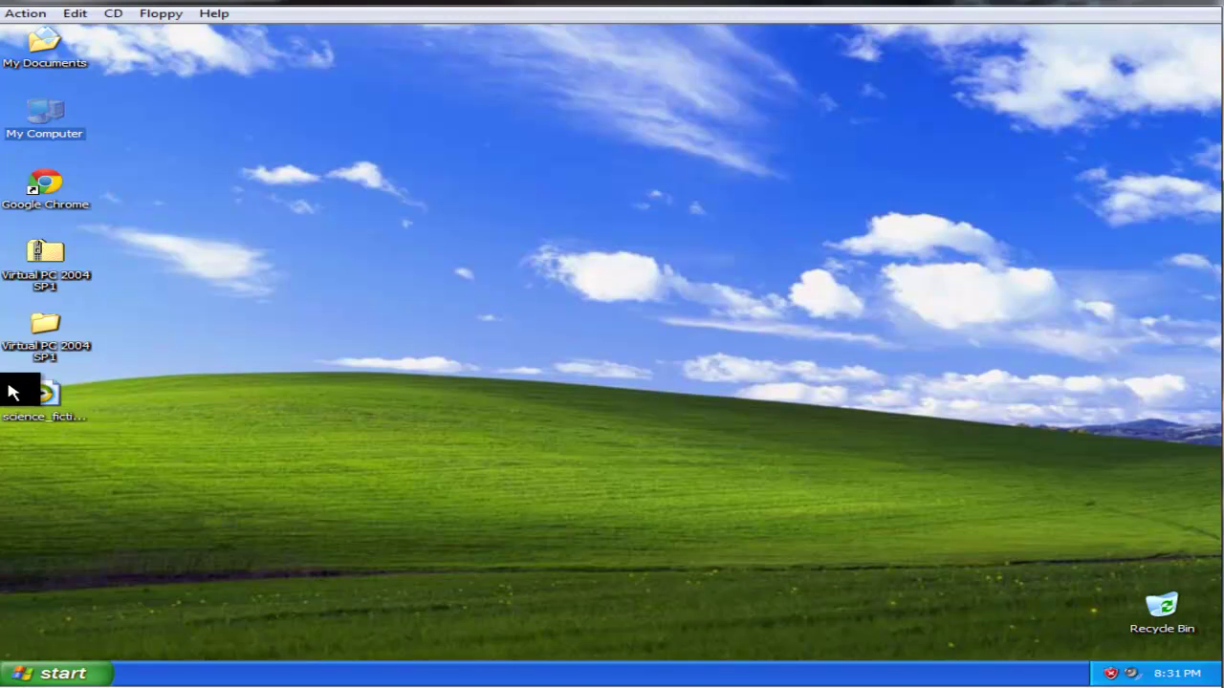
pyautogui.doubleClick(44, 394)
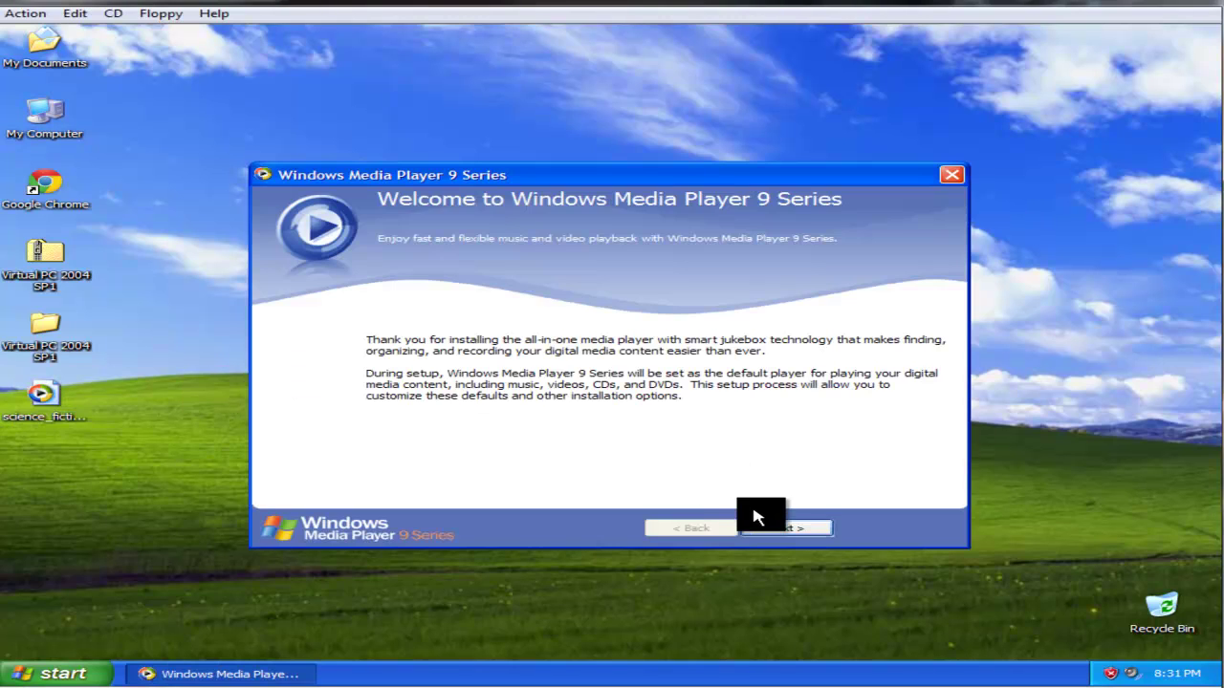
pyautogui.click(954, 175)
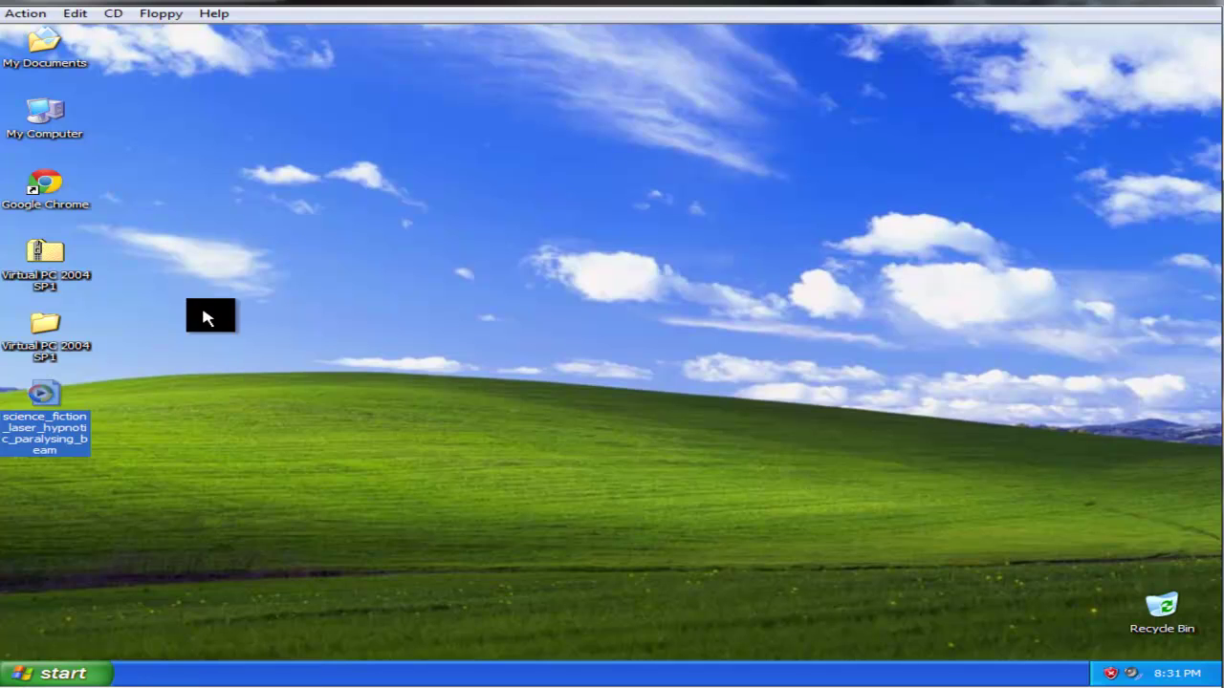
pyautogui.doubleClick(69, 401)
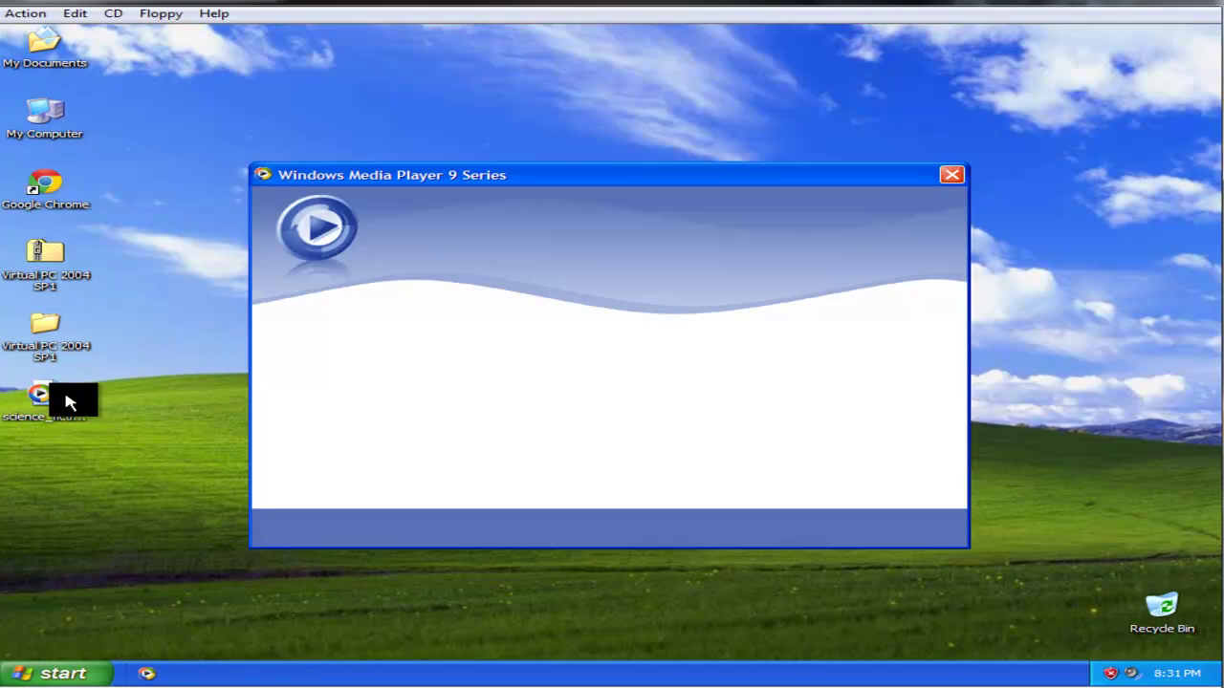
pyautogui.click(786, 529)
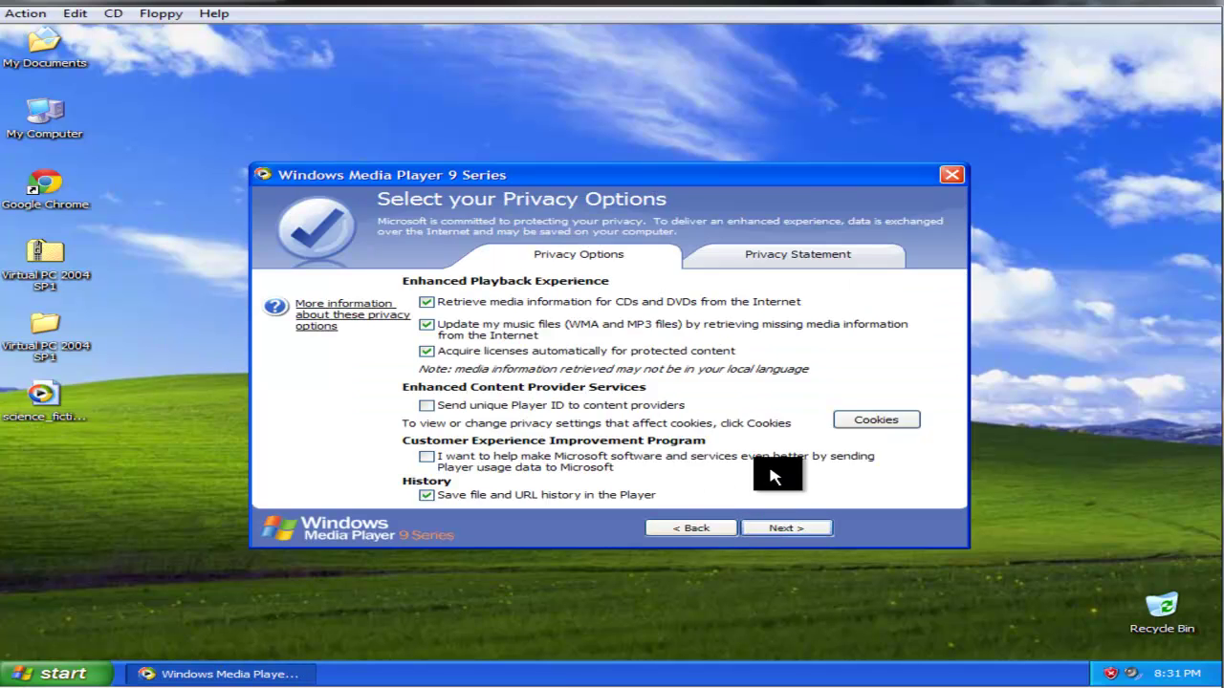
pyautogui.click(948, 176)
pyautogui.press('Delete')
pyautogui.click(662, 369)
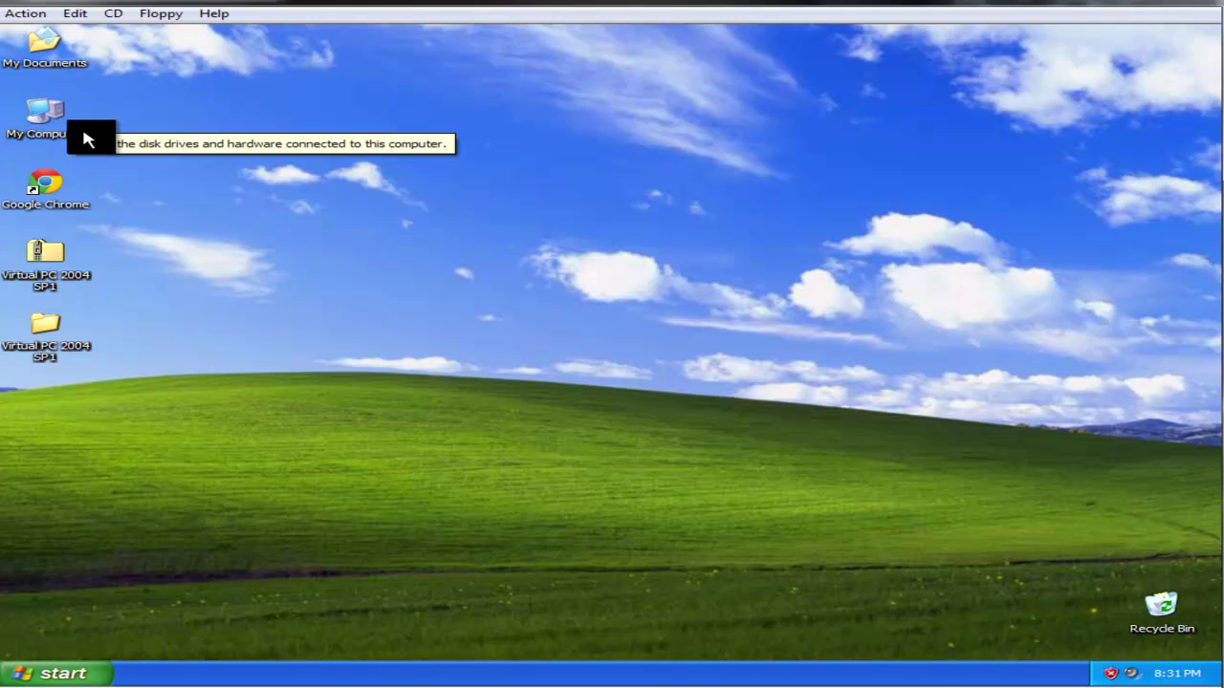
pyautogui.doubleClick(46, 340)
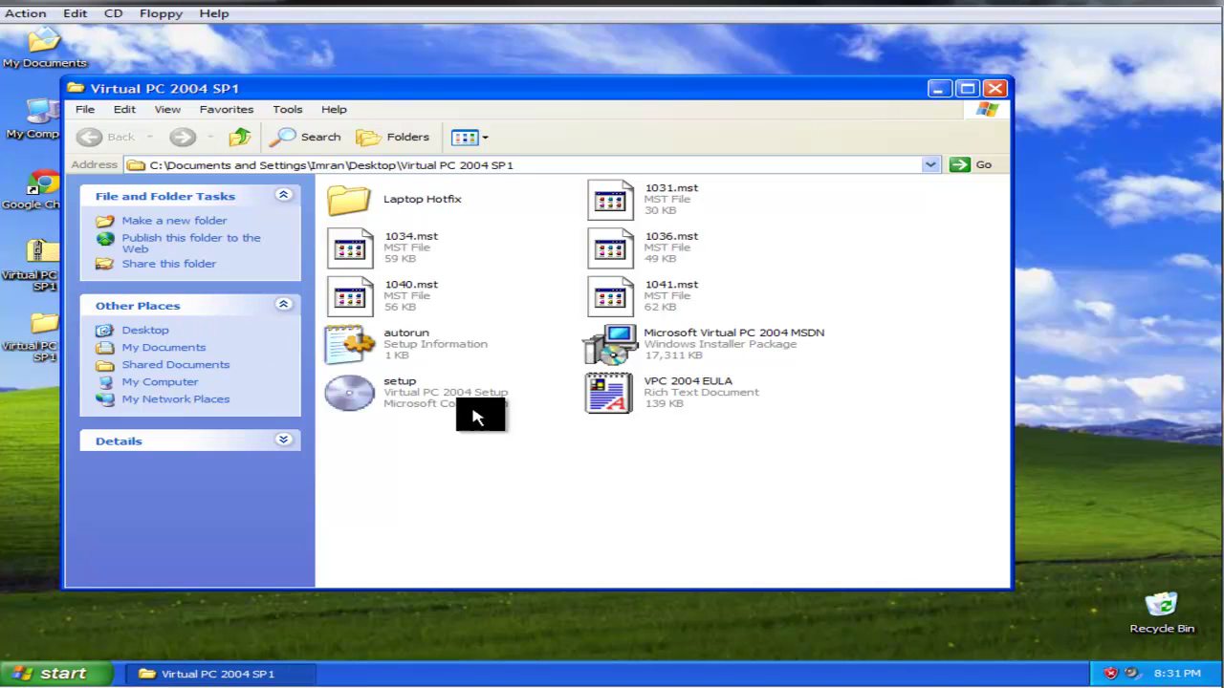
pyautogui.click(405, 394)
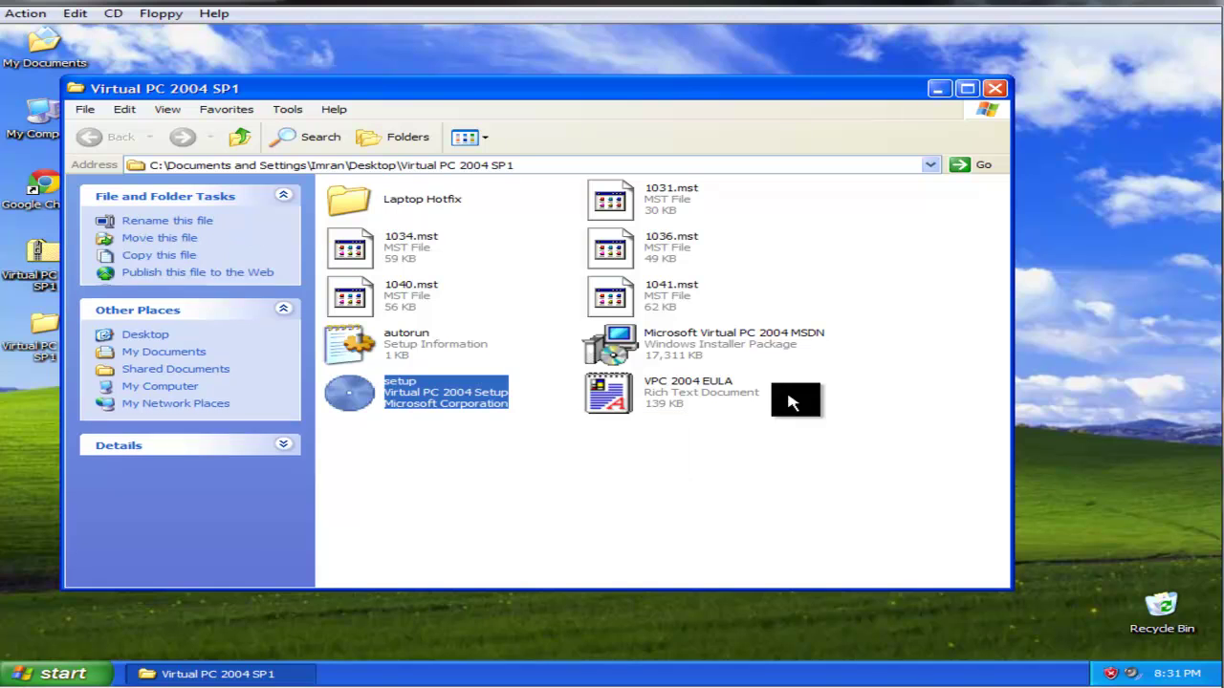
pyautogui.click(993, 90)
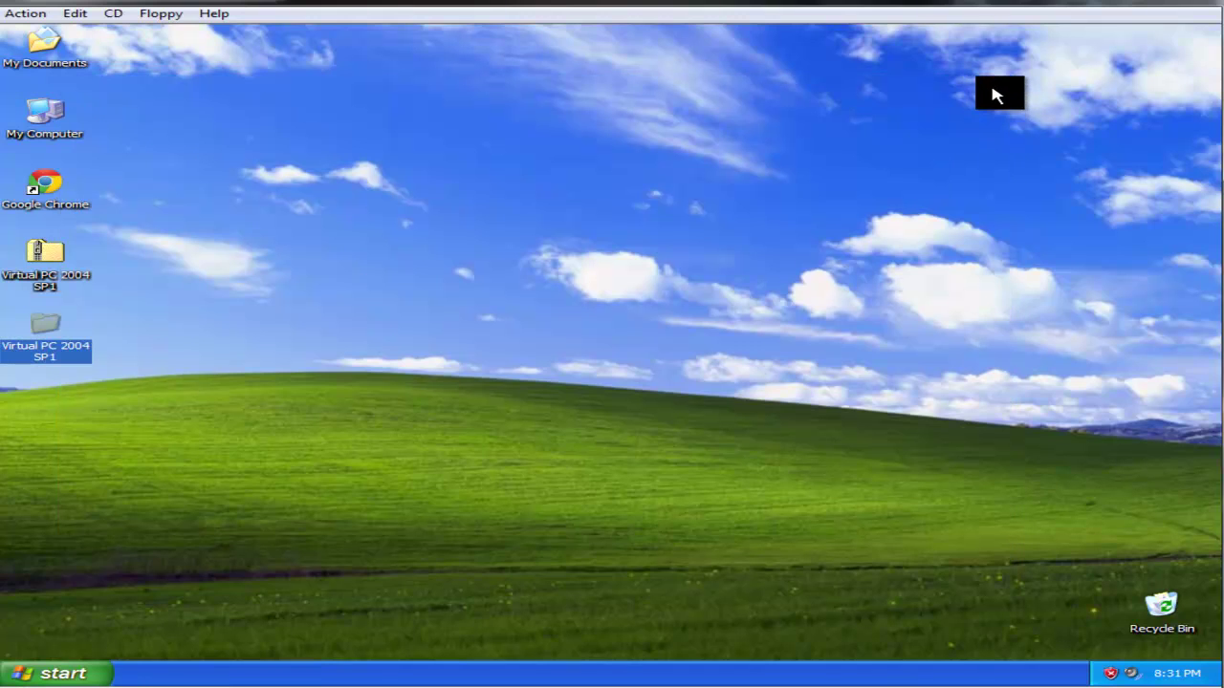
pyautogui.doubleClick(52, 124)
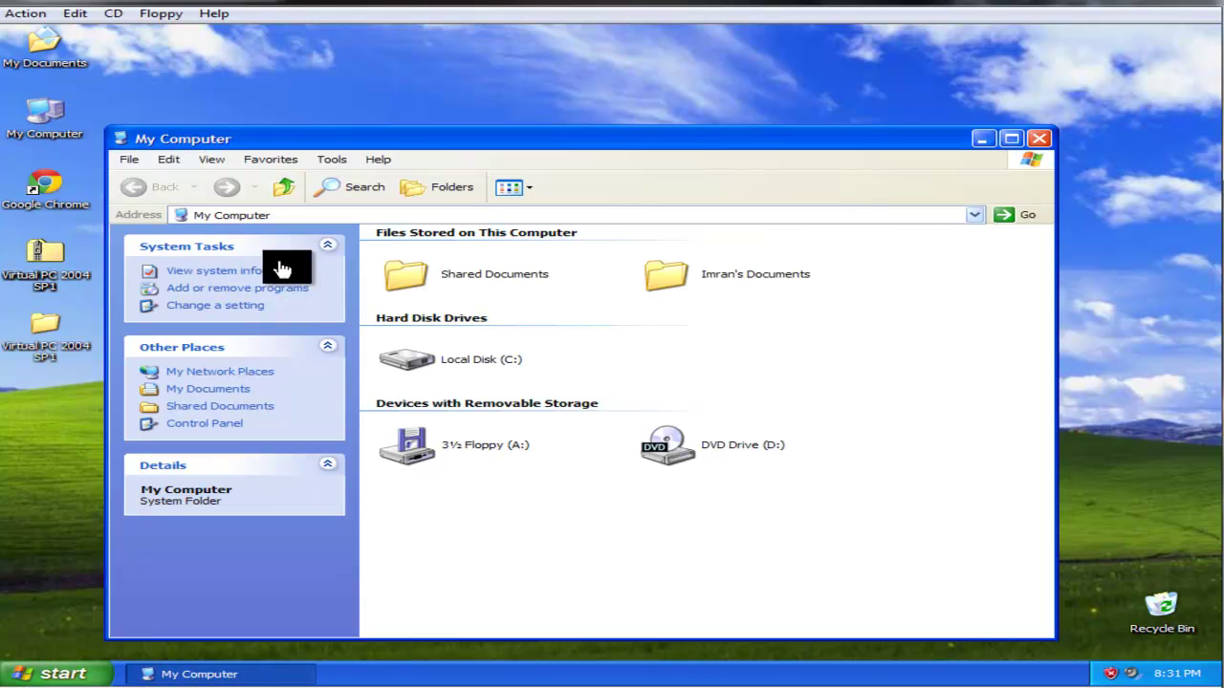
# Browse to C:\Program Files\Microsoft Virtual PC\Virtual Machine Additions and select the VMAdditions CD image.
pyautogui.doubleClick(429, 359)
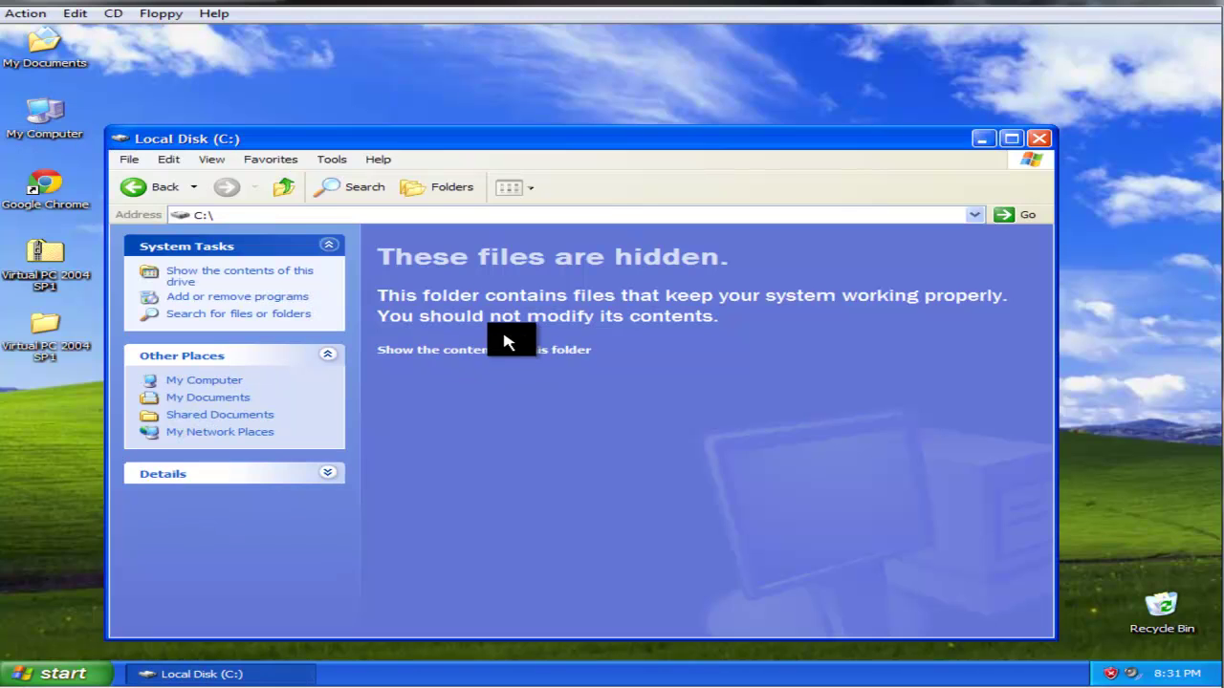
pyautogui.click(528, 360)
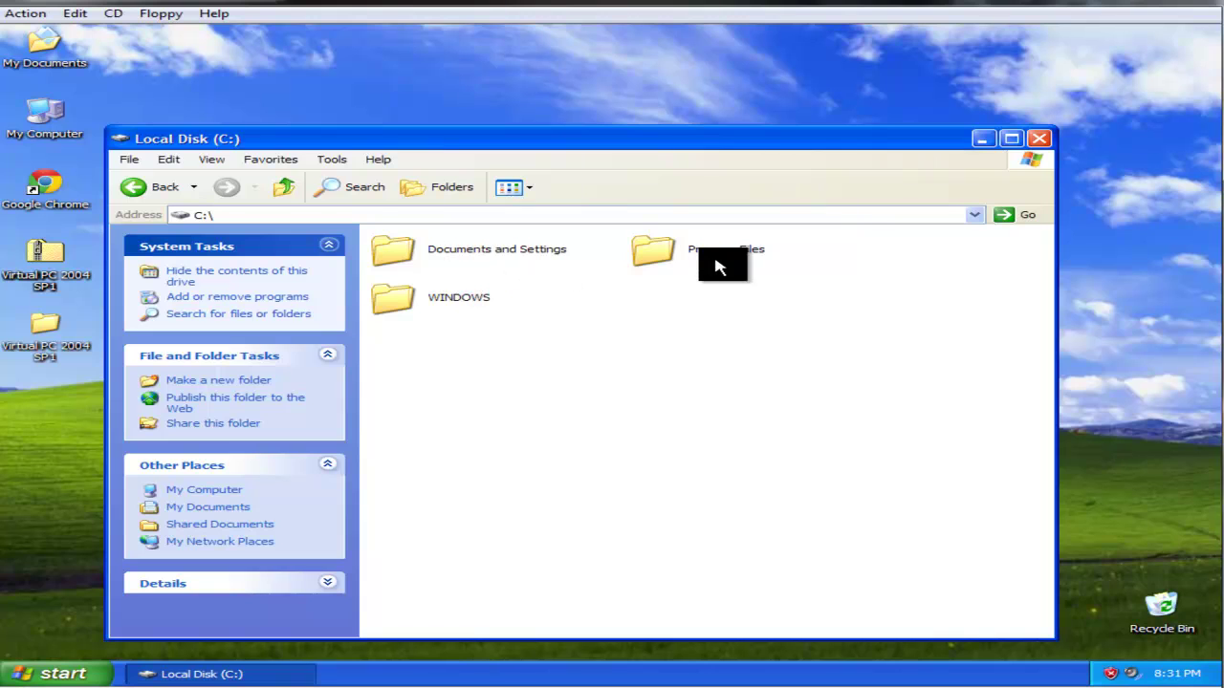
pyautogui.doubleClick(686, 256)
pyautogui.click(506, 354)
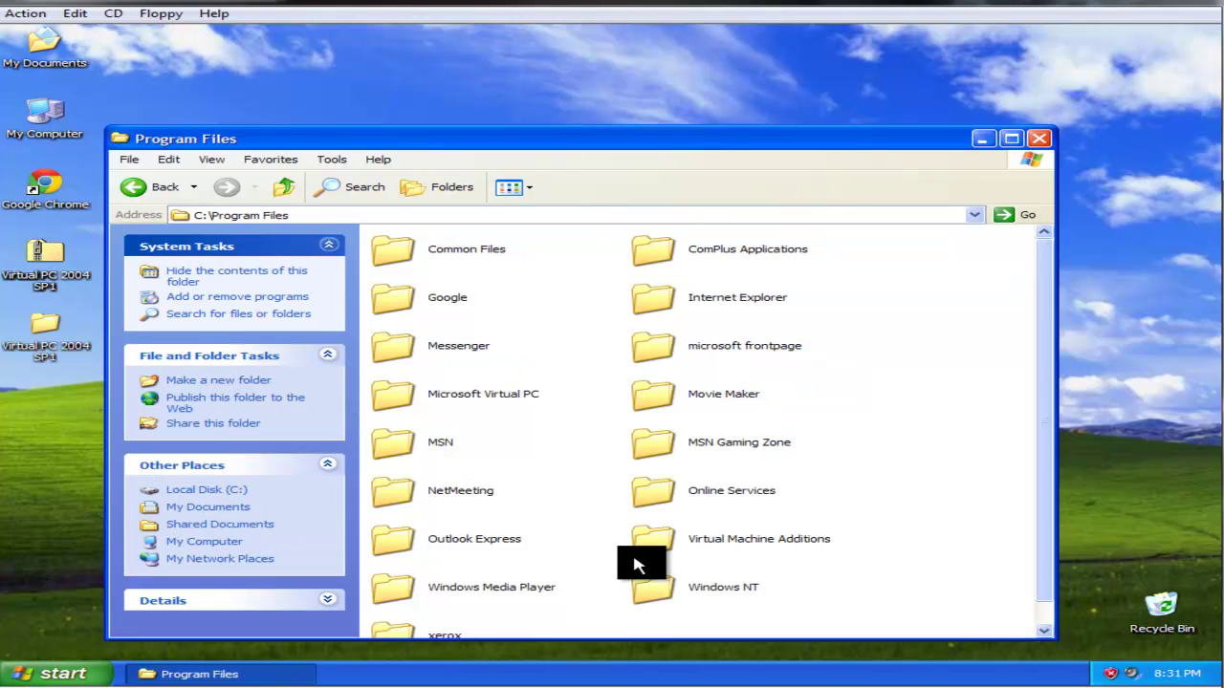
pyautogui.doubleClick(489, 405)
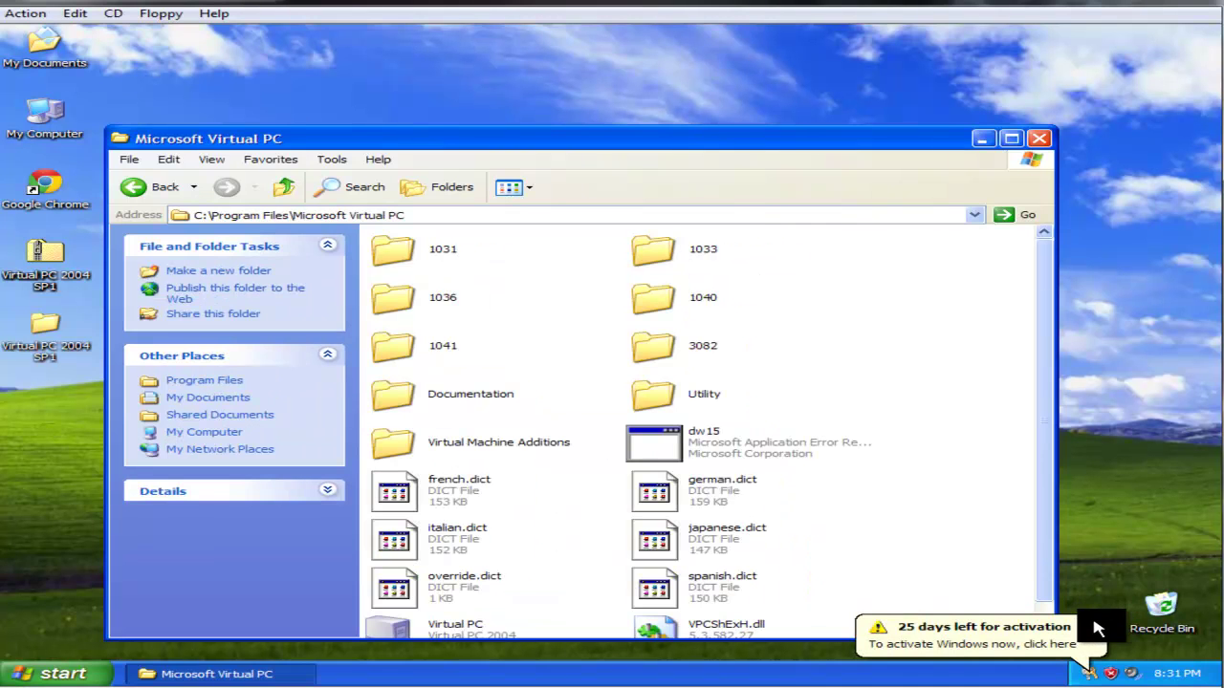
pyautogui.doubleClick(481, 442)
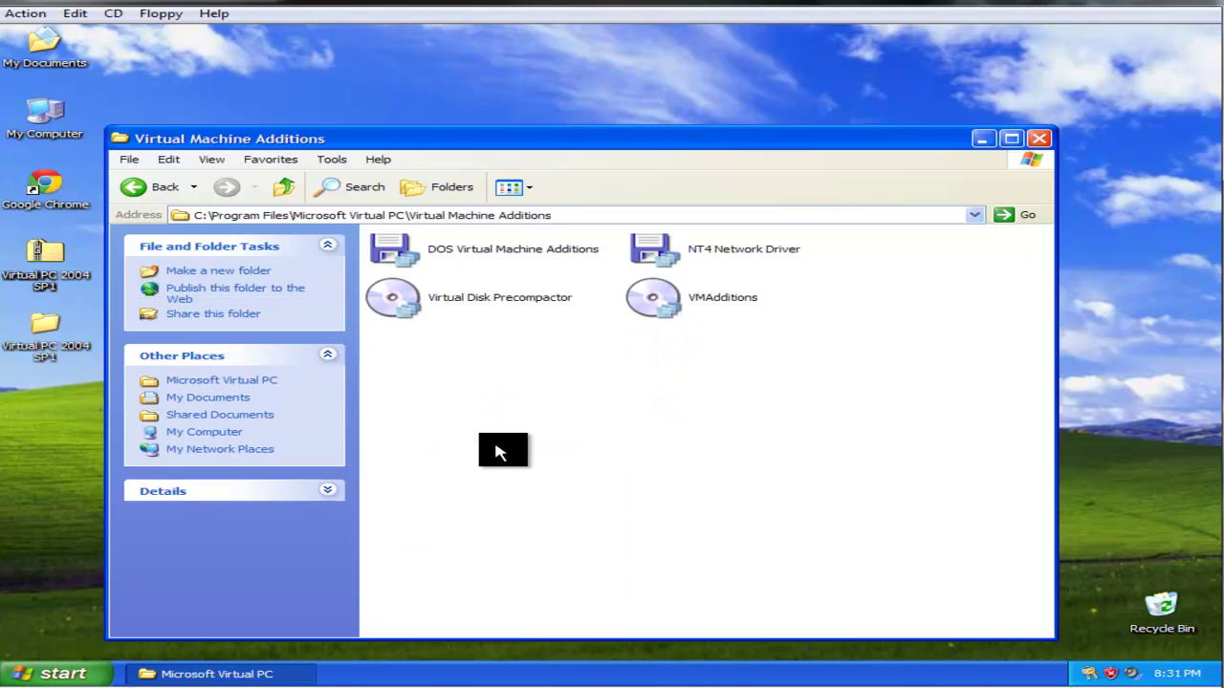
pyautogui.click(700, 300)
pyautogui.moveTo(901, 342); pyautogui.dragTo(869, 418)
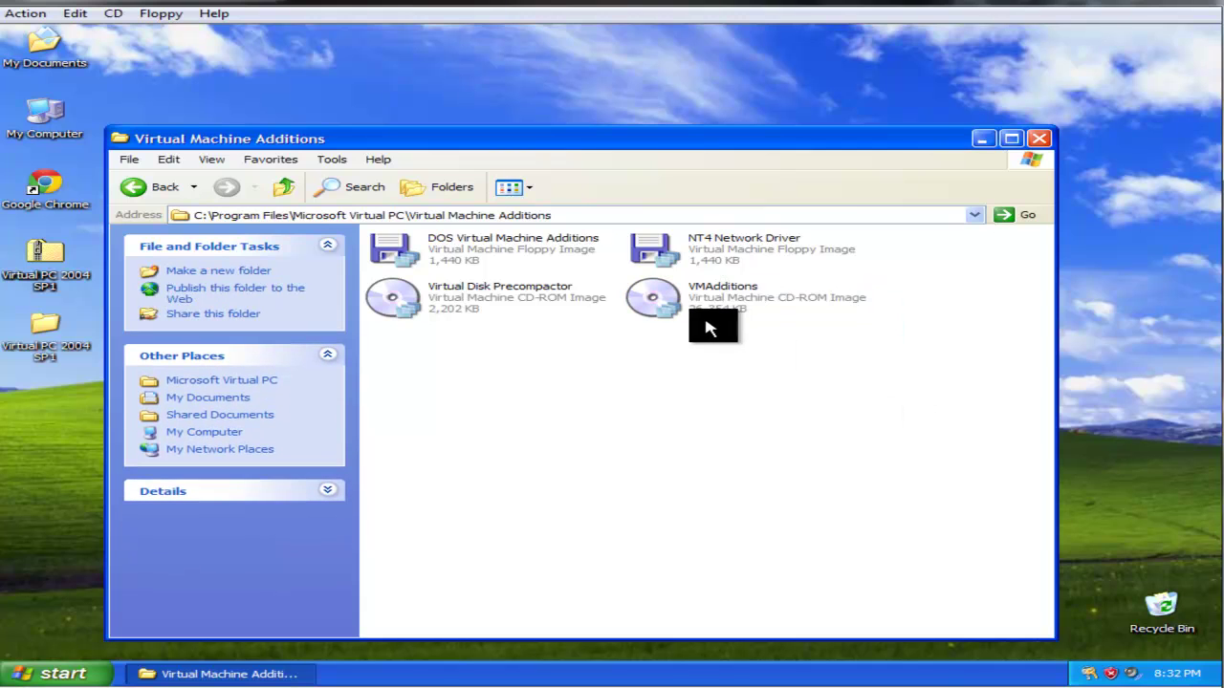
pyautogui.moveTo(693, 304)
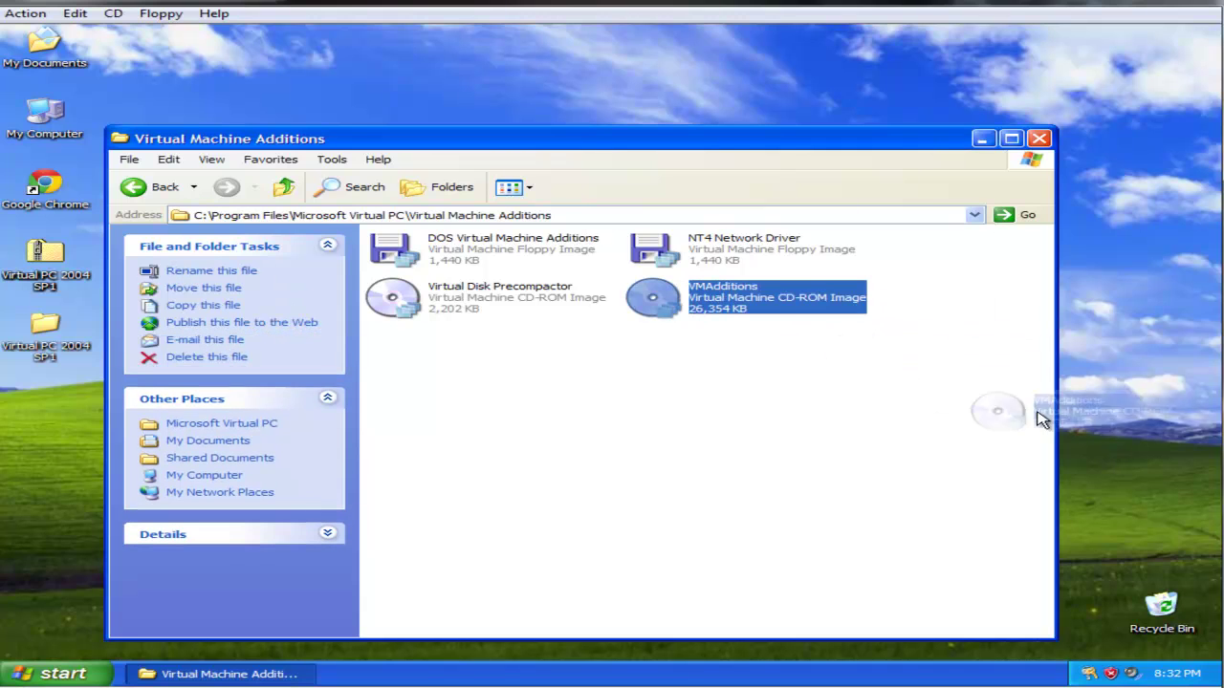
# Move the read-only VMAdditions image onto the XP desktop, then drag it to the host desktop.
pyautogui.moveTo(1042, 419); pyautogui.dragTo(1219, 430)
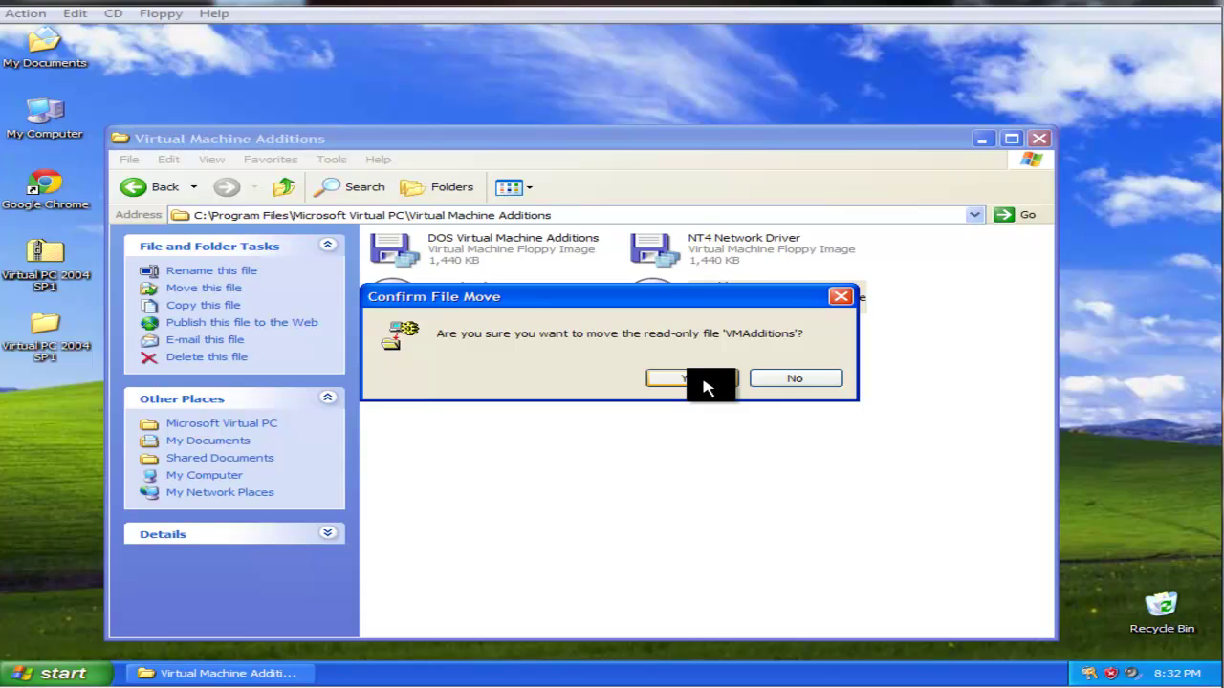
pyautogui.click(703, 381)
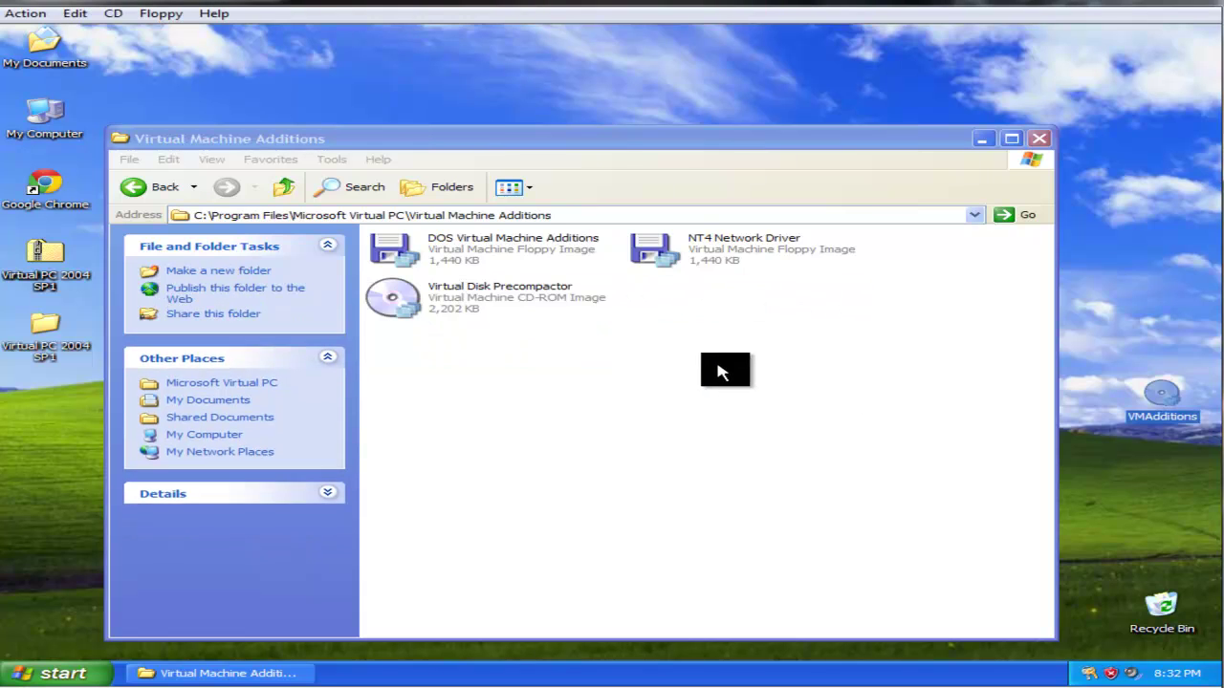
pyautogui.click(1034, 139)
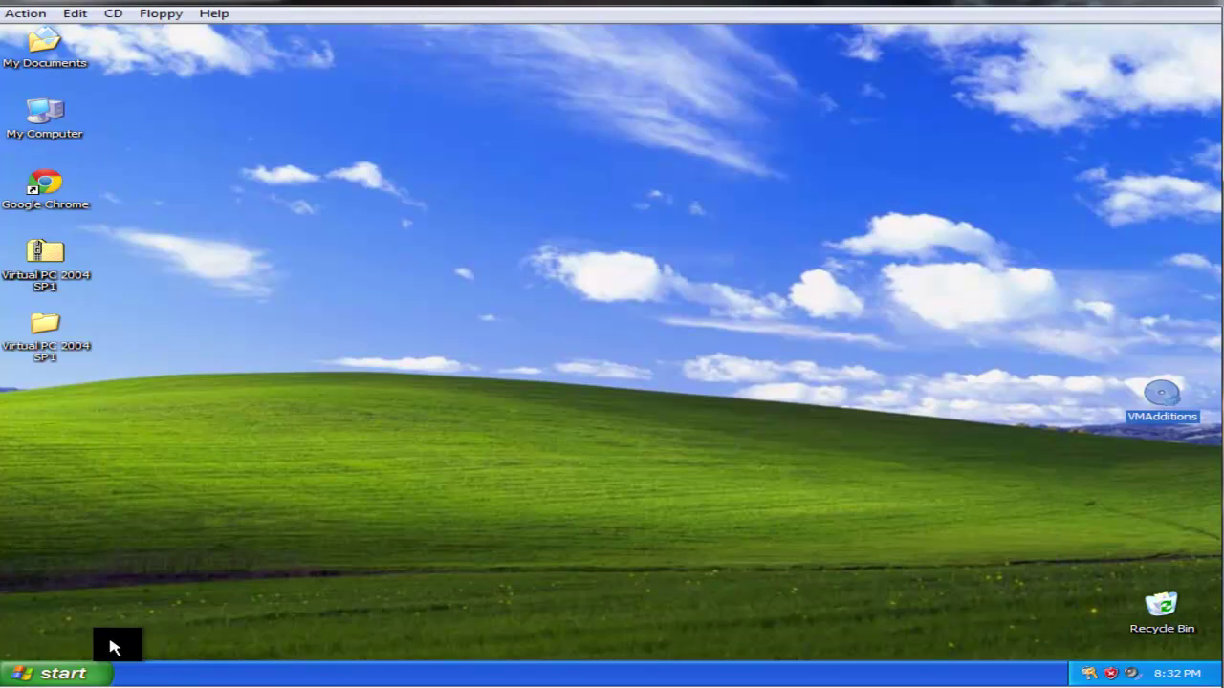
pyautogui.press('super+d')
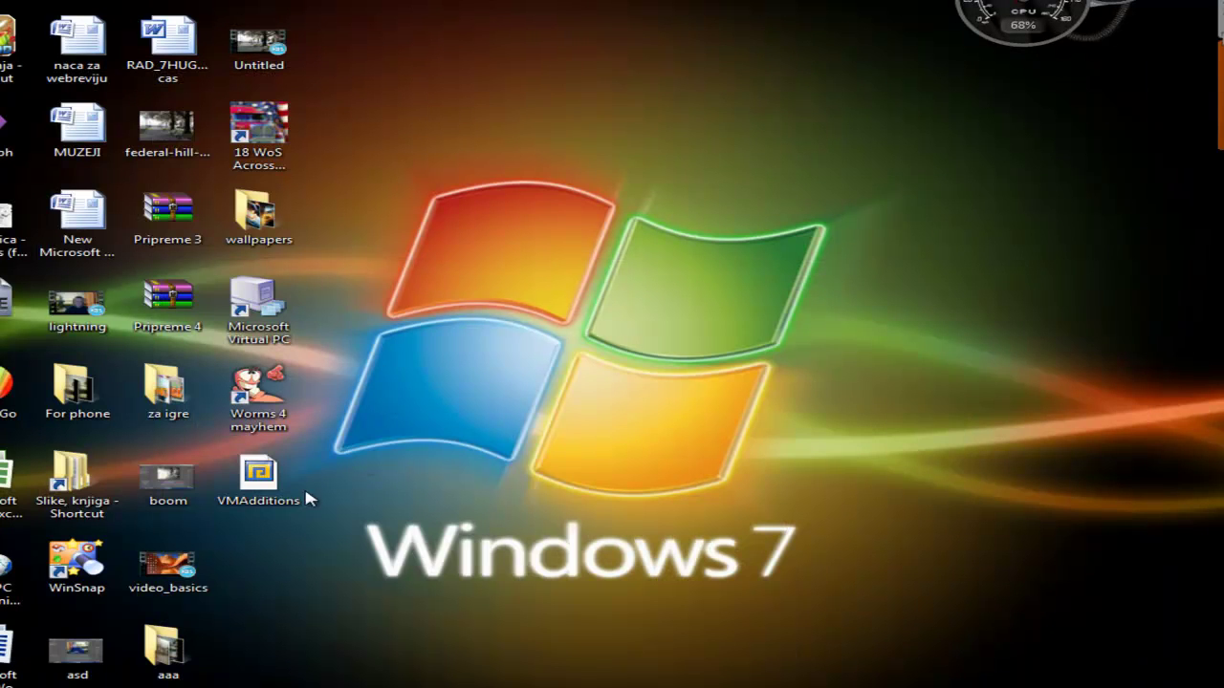
pyautogui.moveTo(308, 499); pyautogui.dragTo(669, 411)
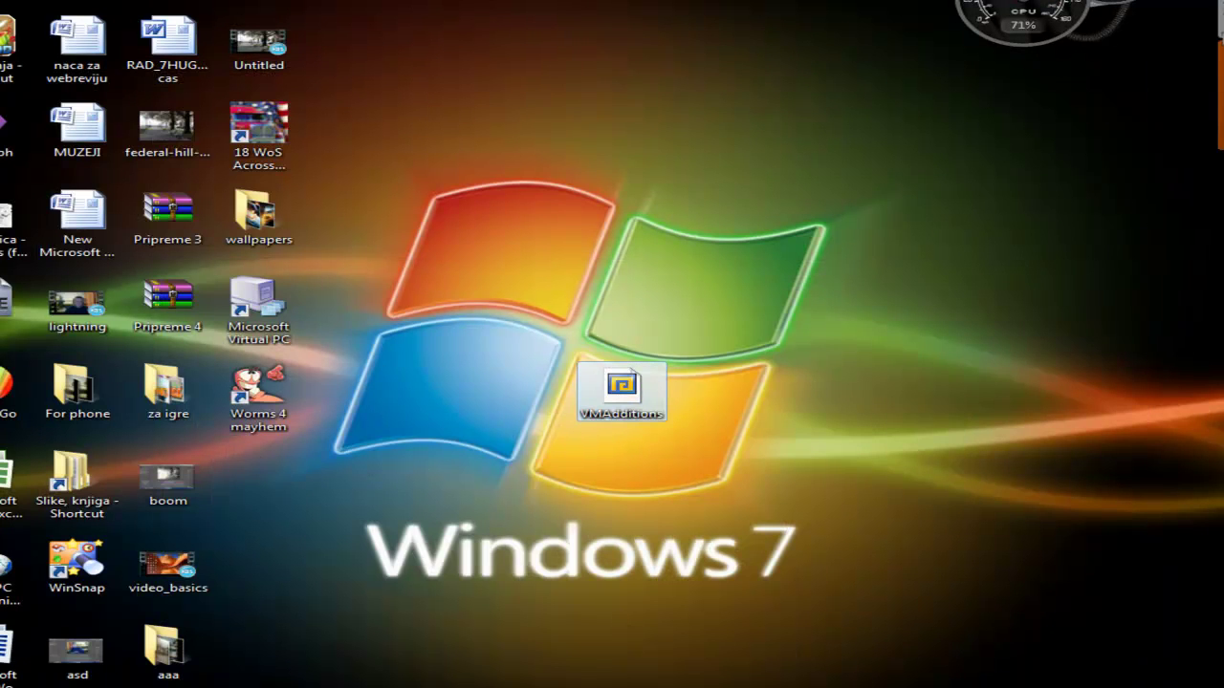
# Shut down the XP guest from its Start menu and close the virtual machine window.
pyautogui.moveTo(245, 677)
pyautogui.click(640, 664)
pyautogui.click(93, 674)
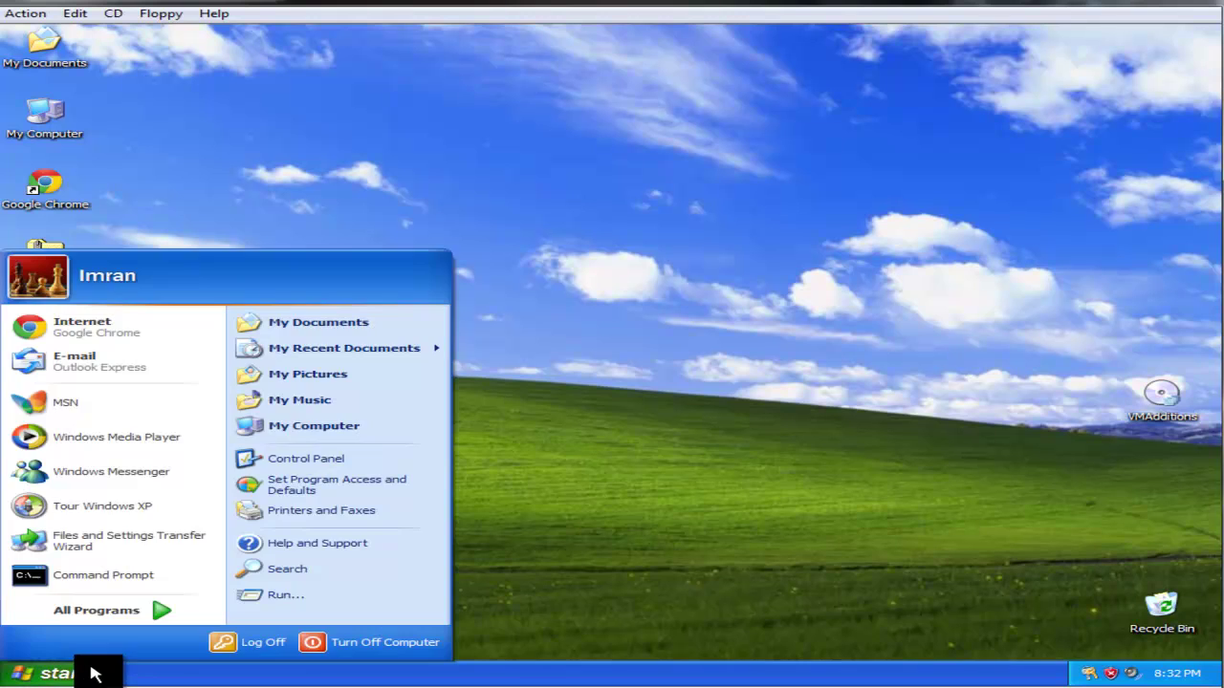
pyautogui.click(546, 430)
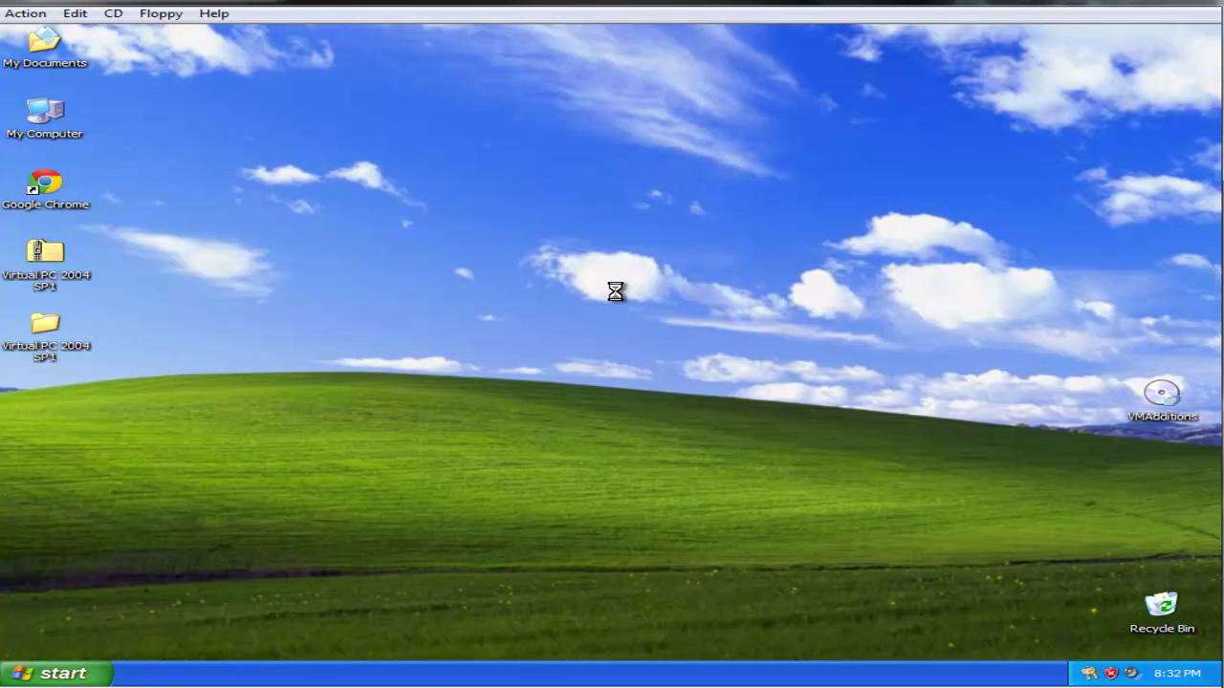
pyautogui.click(1207, 8)
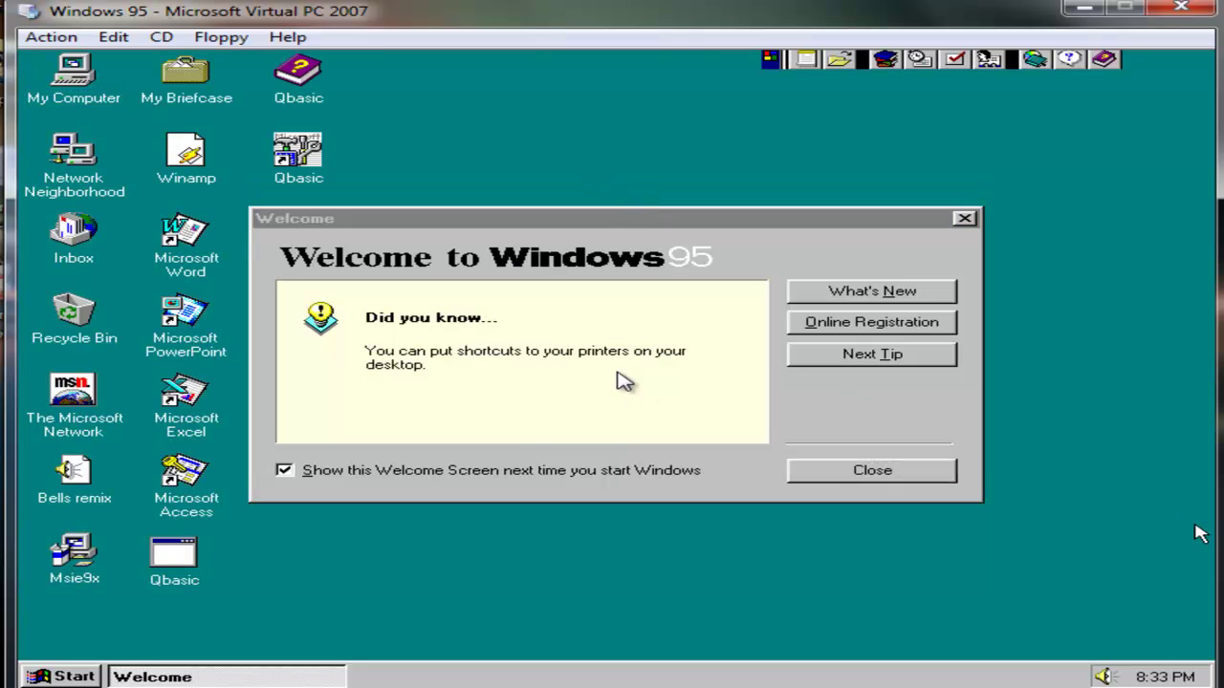
# Untick 'Show this Welcome Screen' in Windows 95 and close the Welcome window.
pyautogui.click(626, 475)
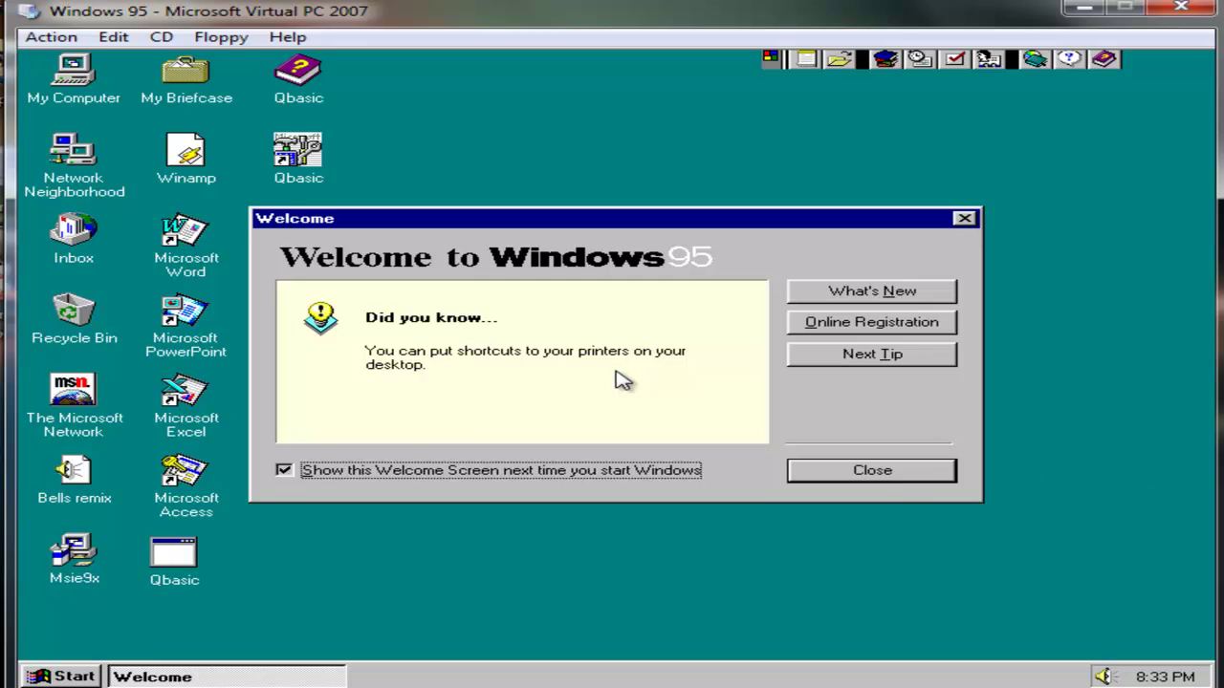
pyautogui.moveTo(914, 226); pyautogui.dragTo(682, 230)
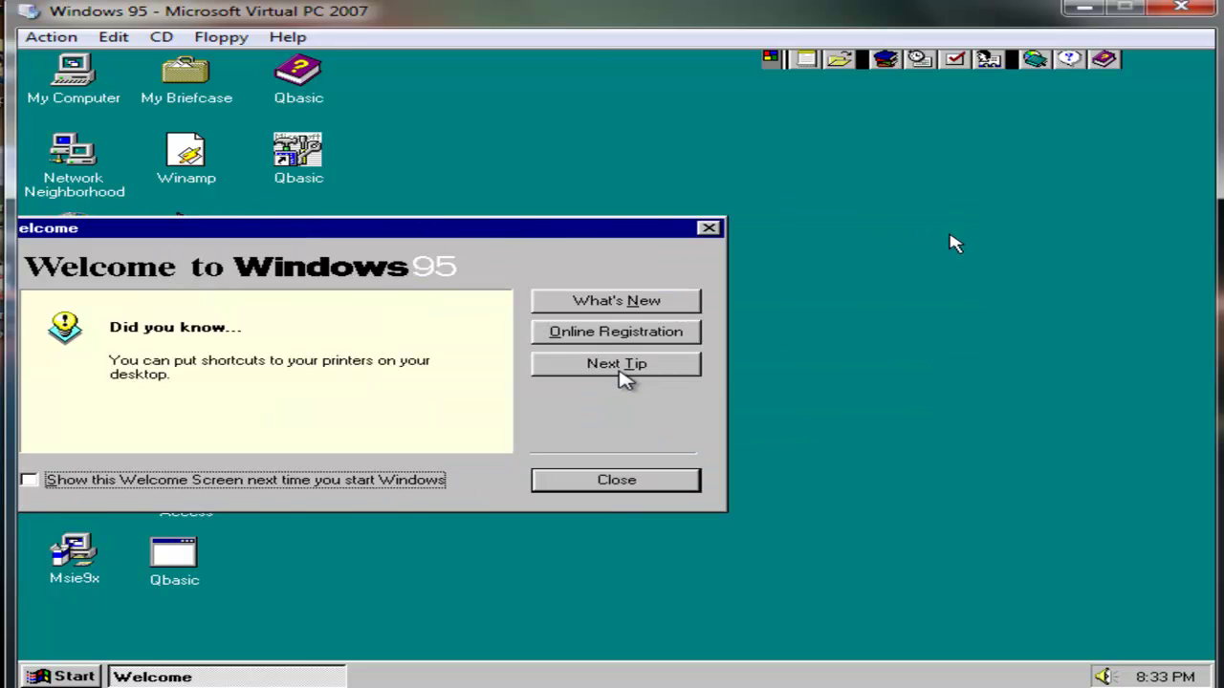
pyautogui.press('Escape')
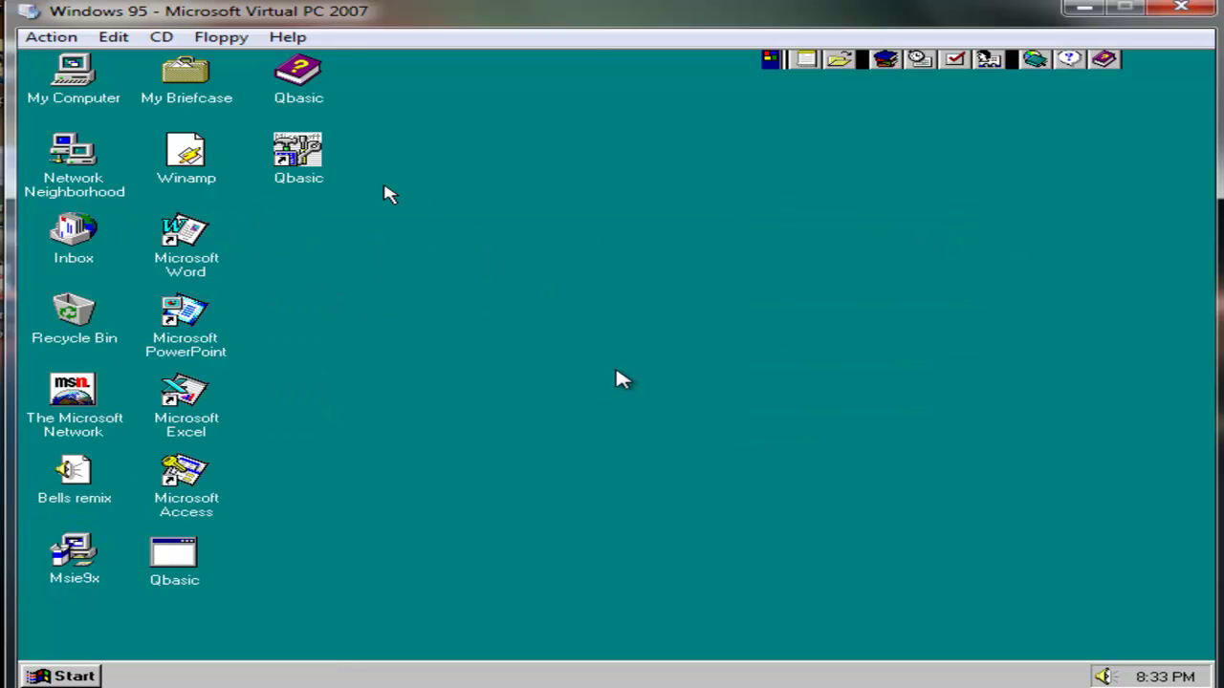
# Capture the host desktop's VMAdditions ISO as the CD, then open My Computer to run its setup.
pyautogui.click(160, 37)
pyautogui.click(258, 133)
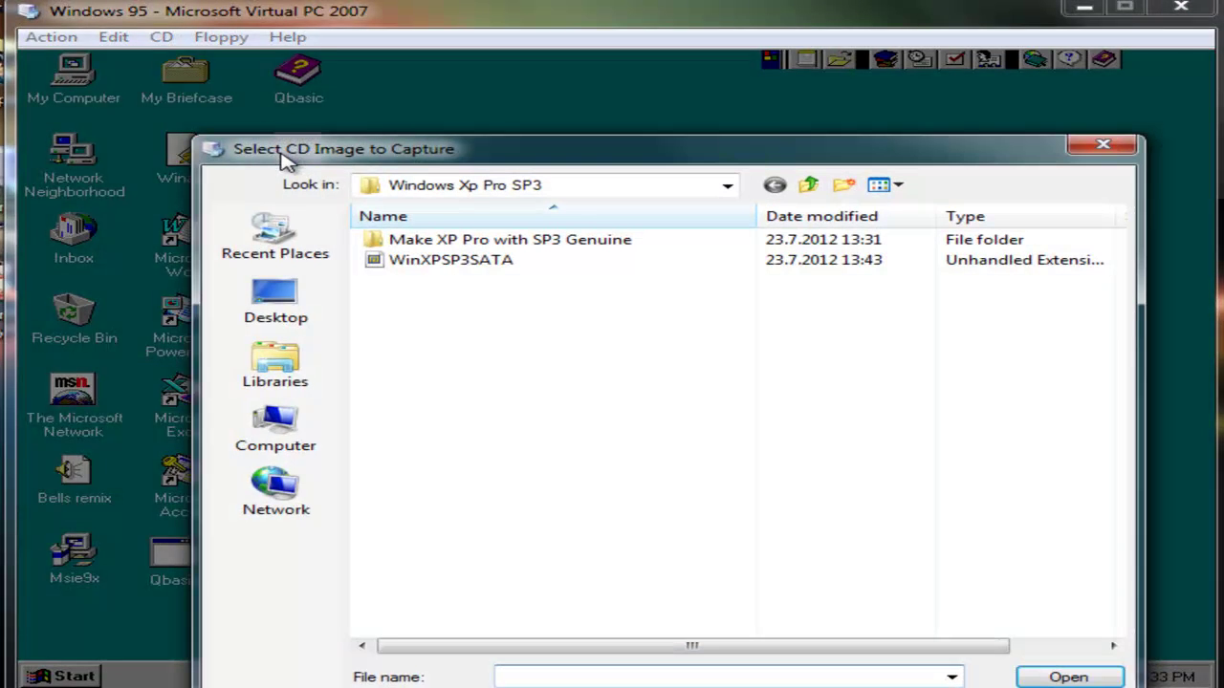
pyautogui.click(277, 287)
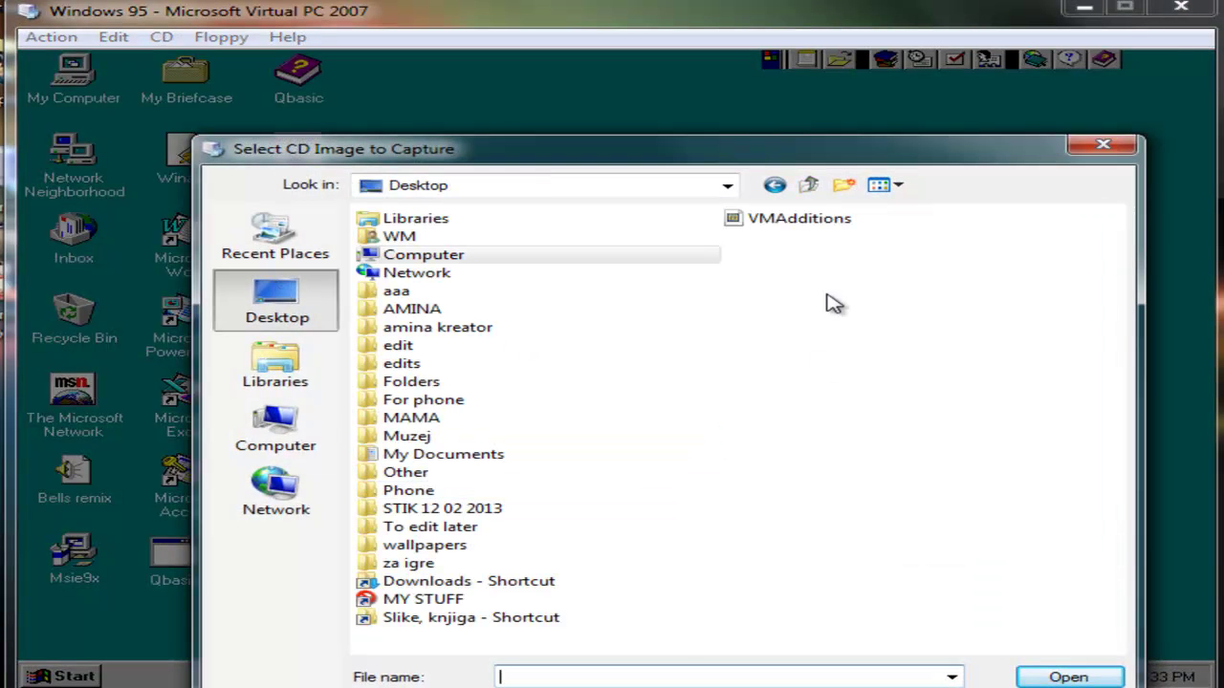
pyautogui.doubleClick(803, 220)
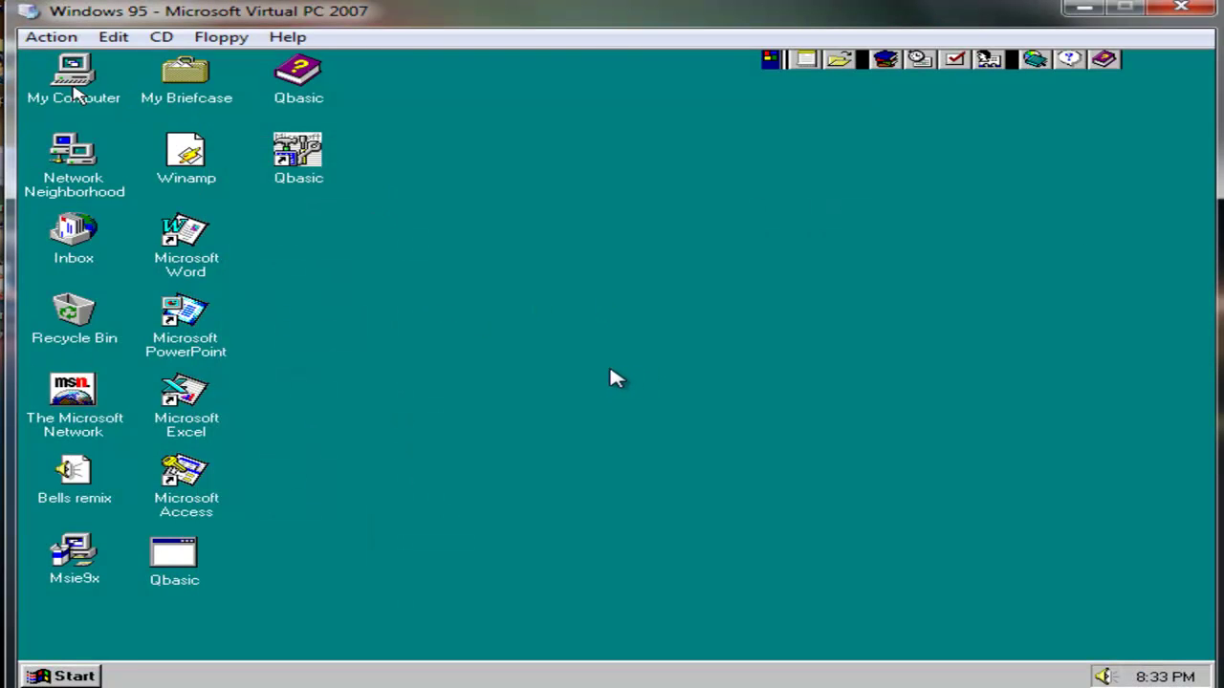
pyautogui.doubleClick(73, 78)
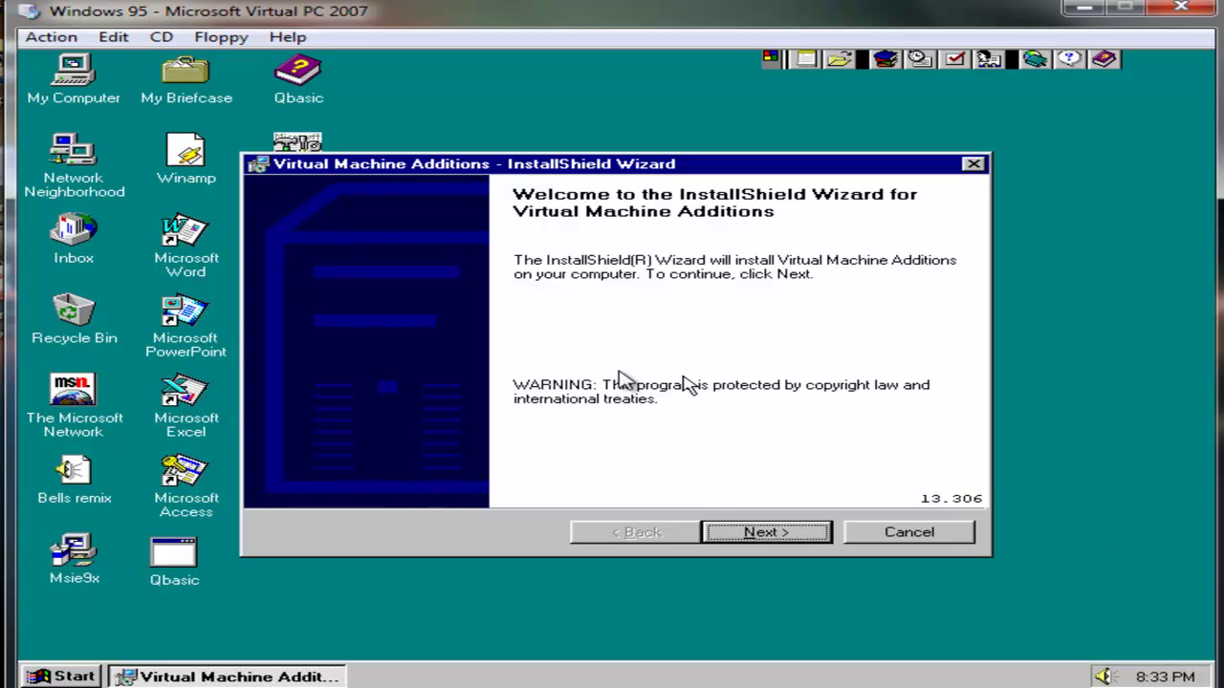
# Accept Next and Finish in the Additions installer, then choose Yes to restart Windows 95.
pyautogui.press('Return')
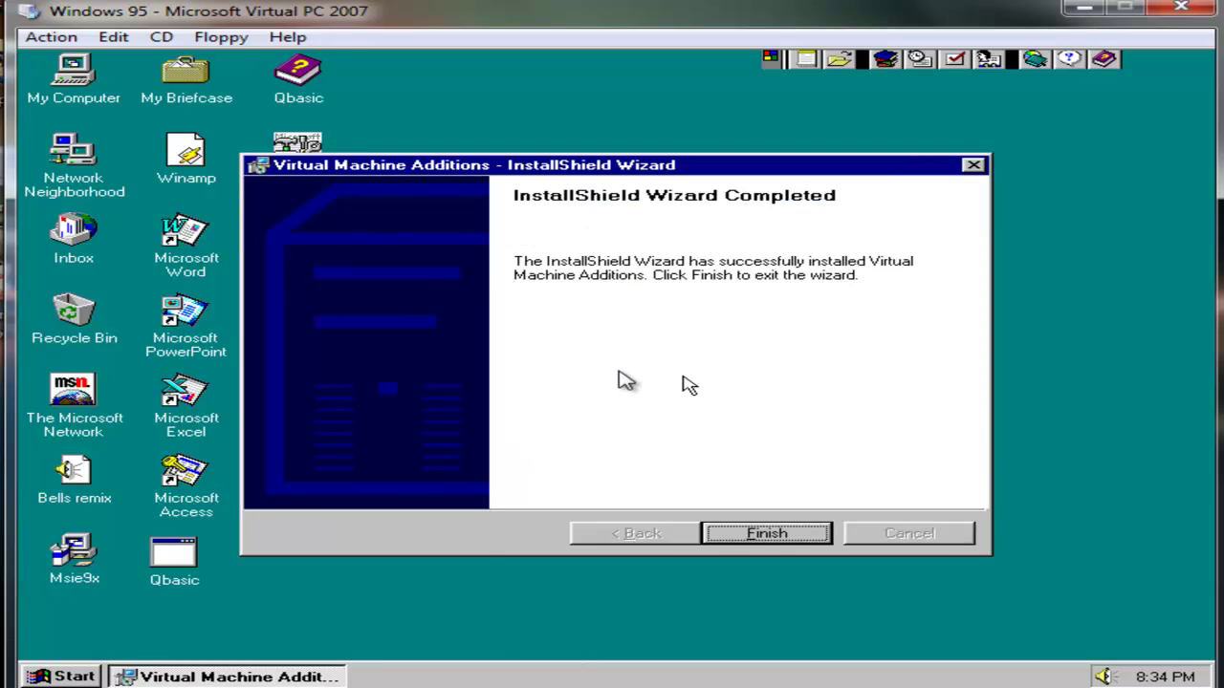
pyautogui.press('Return')
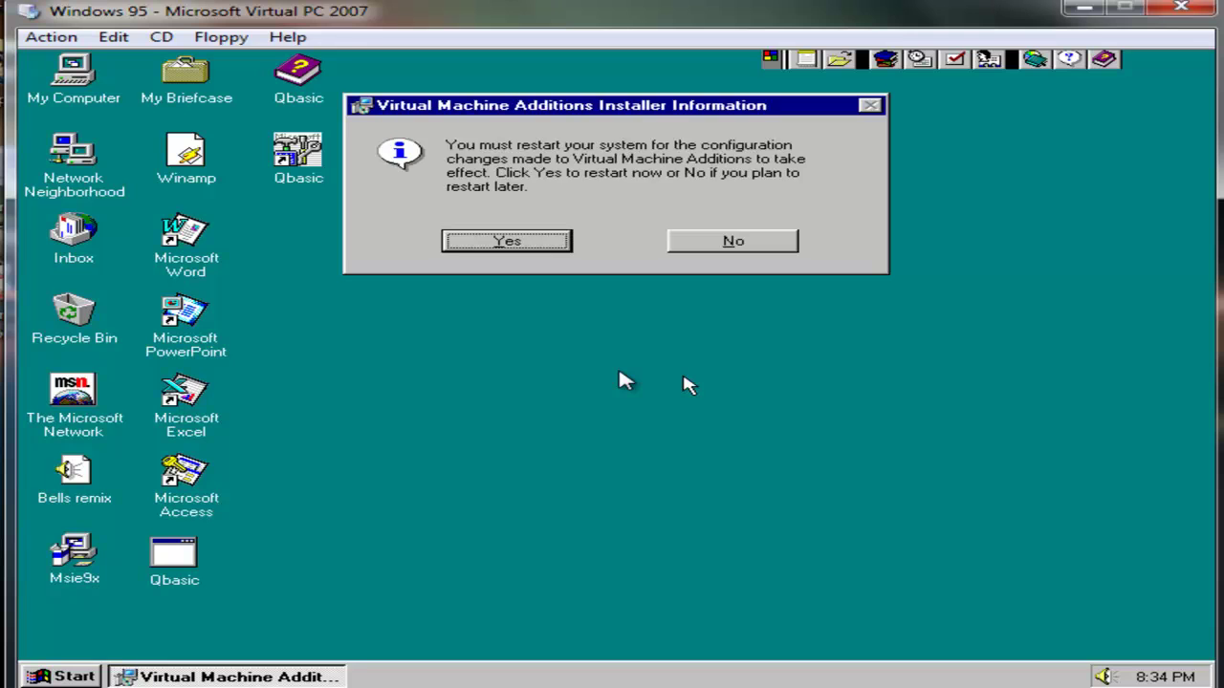
pyautogui.press('Return')
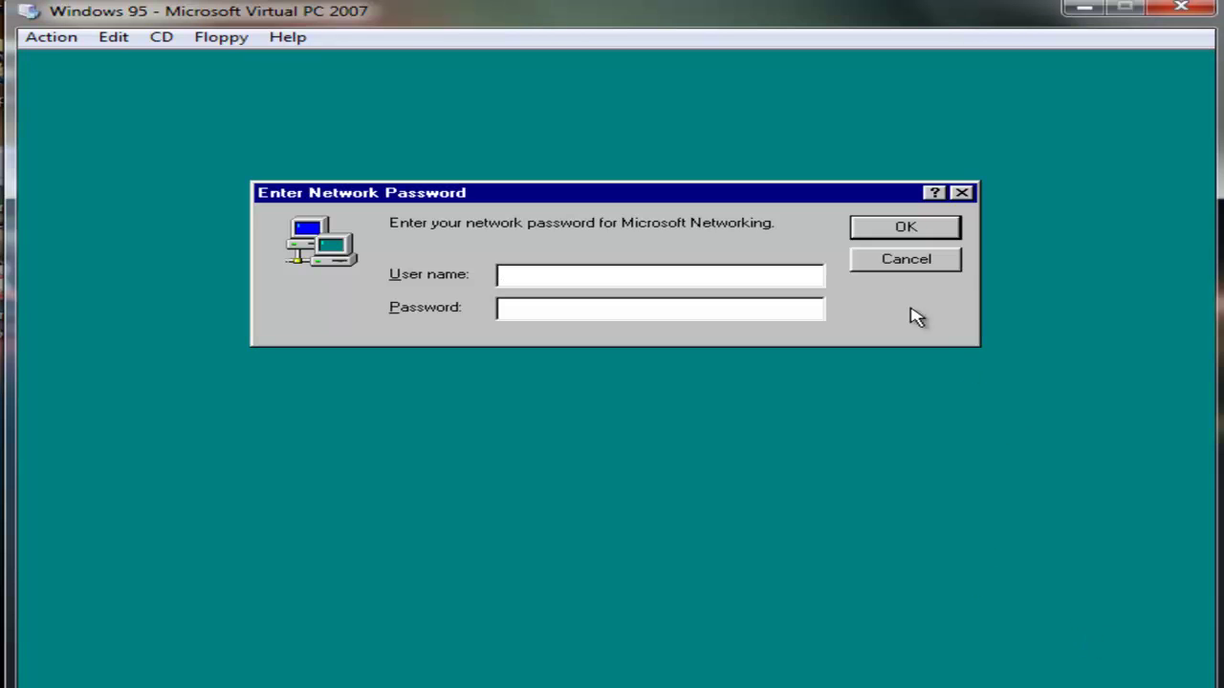
# Skip the network login, close Welcome, paste the science_fiction audio onto the desktop, then close Winamp.
pyautogui.click(940, 260)
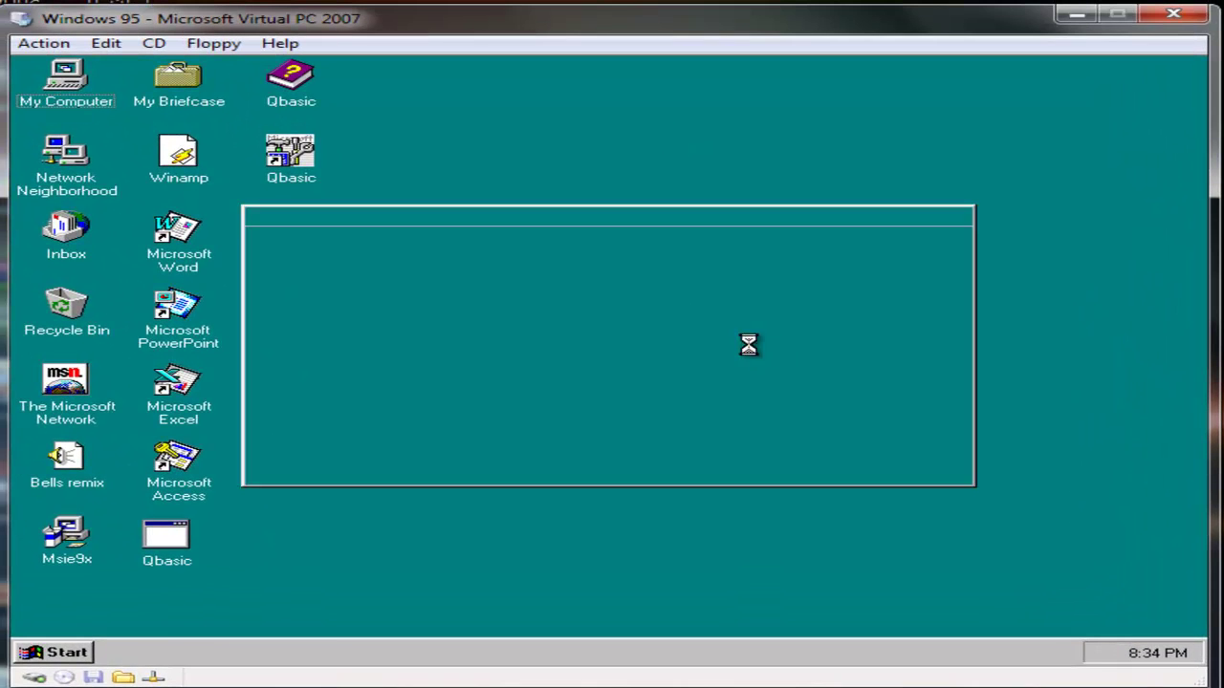
pyautogui.click(857, 459)
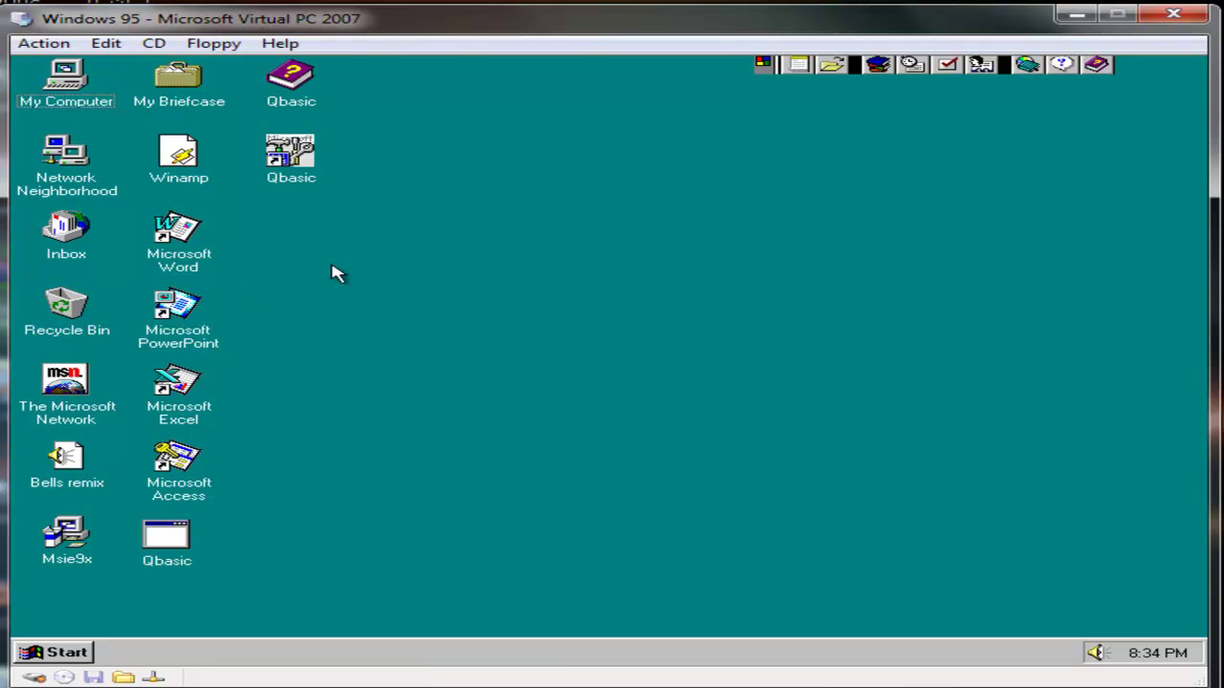
pyautogui.hotkey('ctrl', 'v')
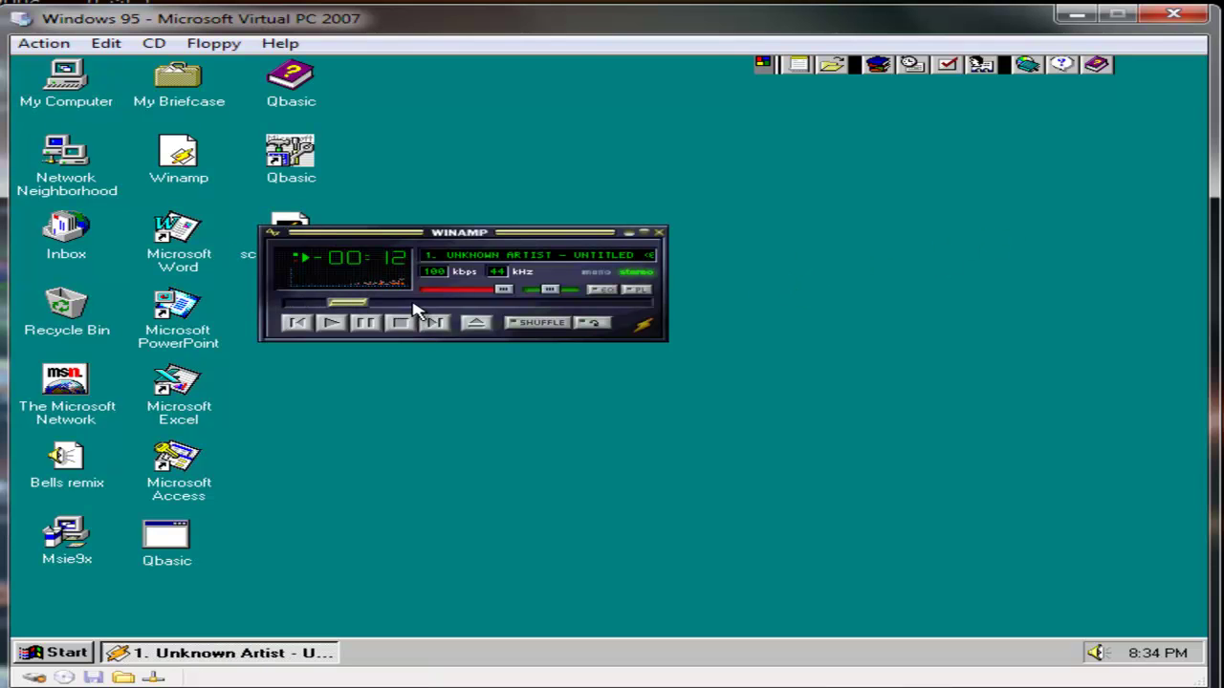
pyautogui.click(659, 232)
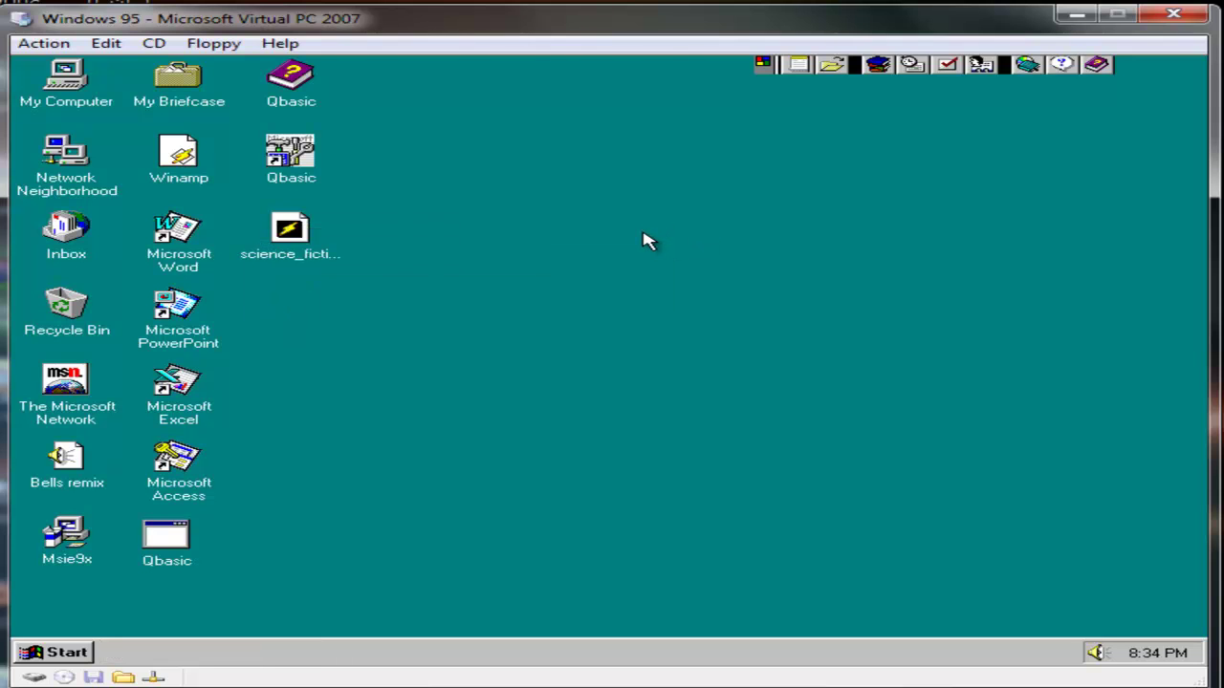